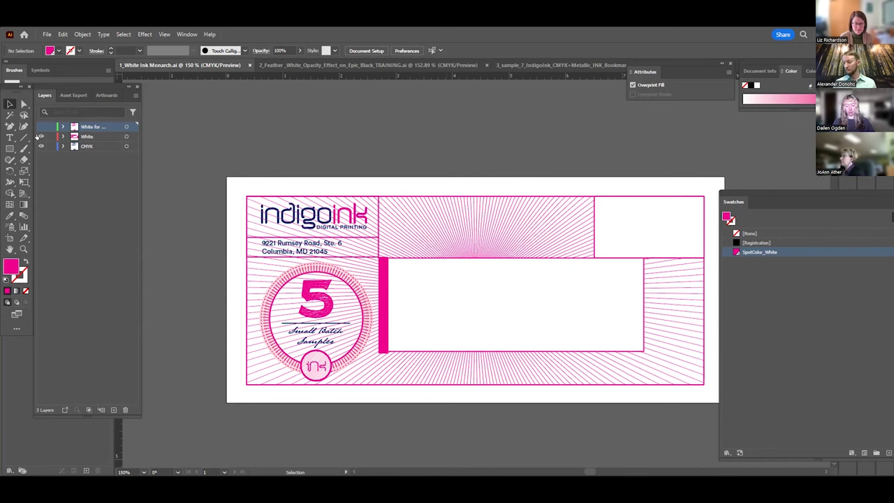
# Step: Toggle the visibility of the CMYK layer and the topmost white layer to examine what each contributes to the envelope artwork
pyautogui.click(40, 146)
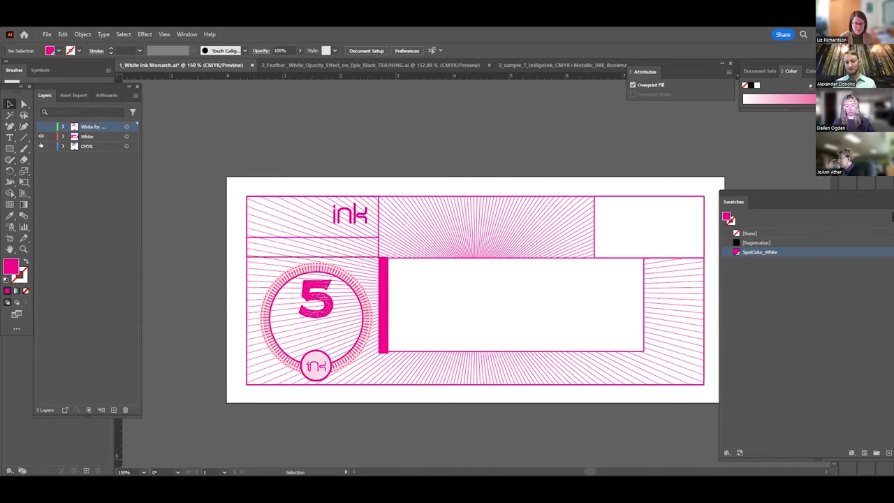
pyautogui.click(40, 145)
pyautogui.click(94, 136)
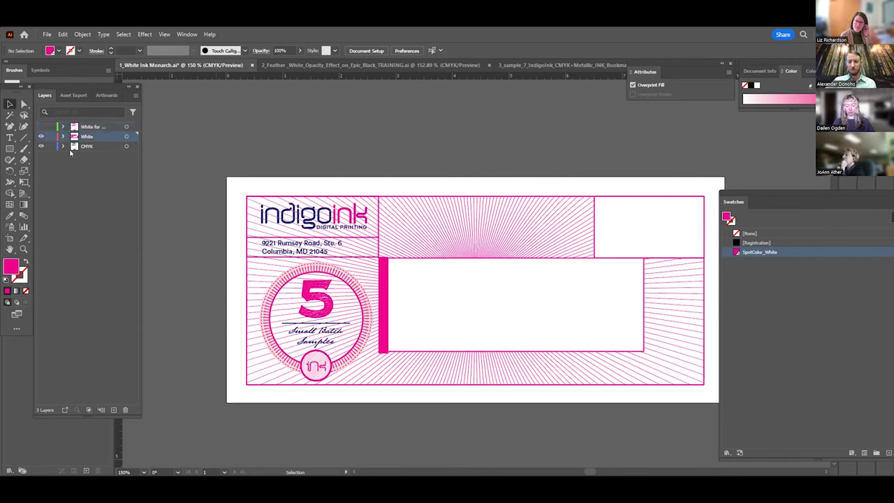
pyautogui.click(41, 127)
pyautogui.click(41, 127)
pyautogui.click(41, 127)
pyautogui.click(41, 127)
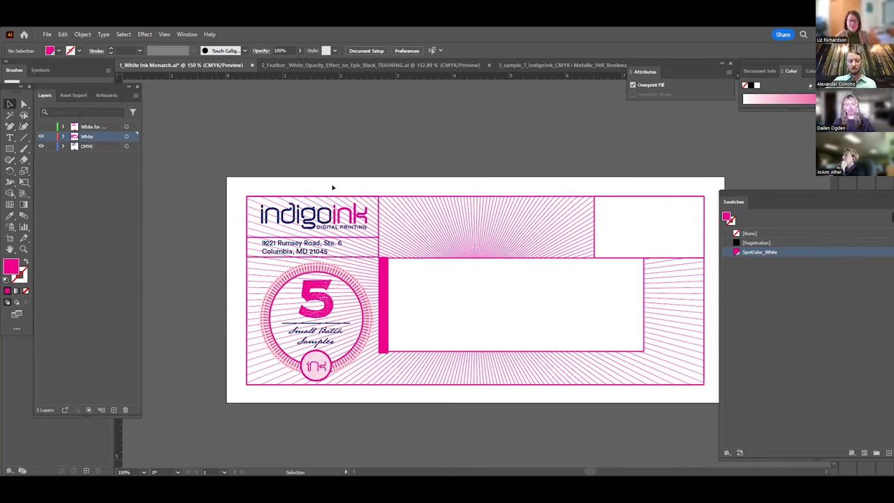
# Step: Hide the White layer to examine the CMYK artwork alone, restore it, and make White the active layer
pyautogui.click(41, 136)
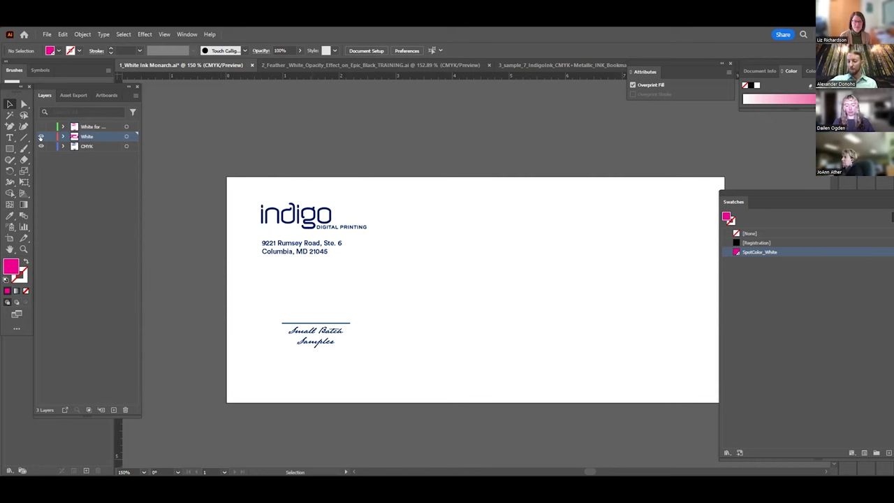
pyautogui.click(41, 136)
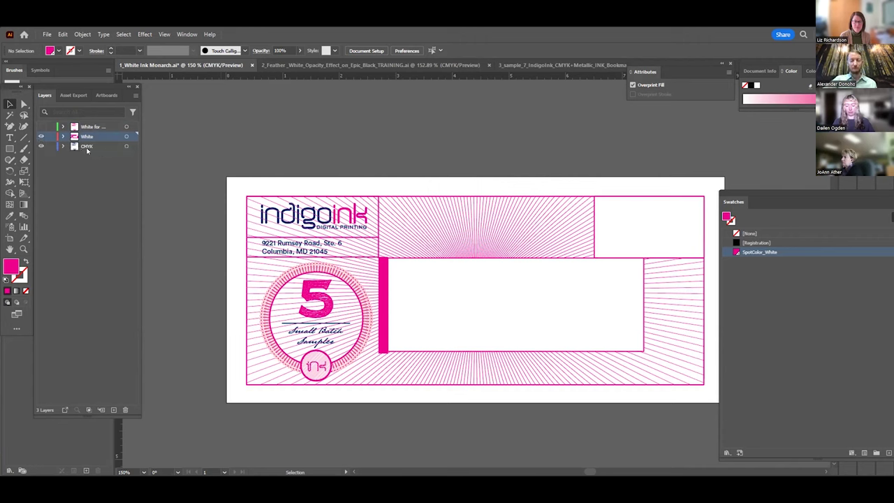
pyautogui.click(40, 136)
pyautogui.moveTo(244, 196); pyautogui.dragTo(437, 380)
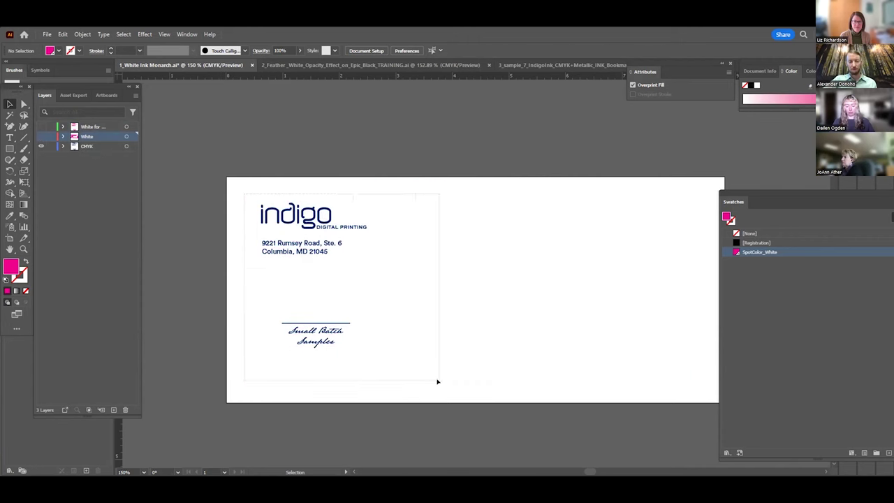
pyautogui.click(494, 359)
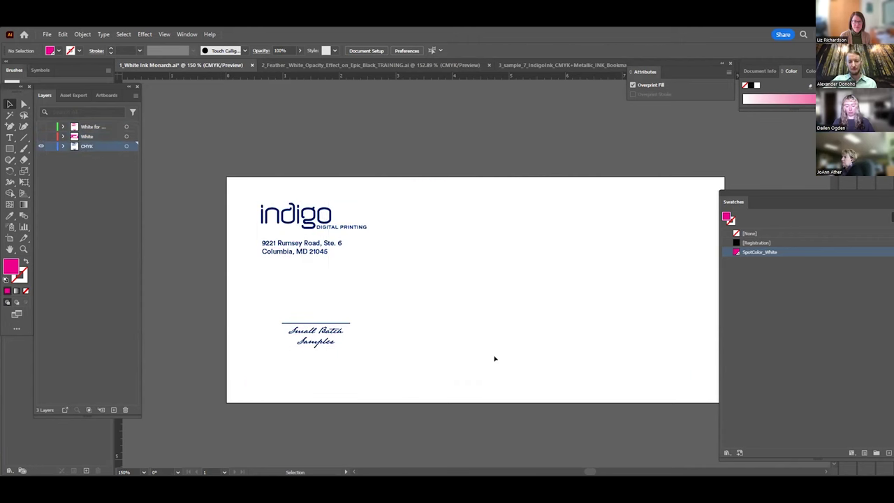
pyautogui.click(41, 136)
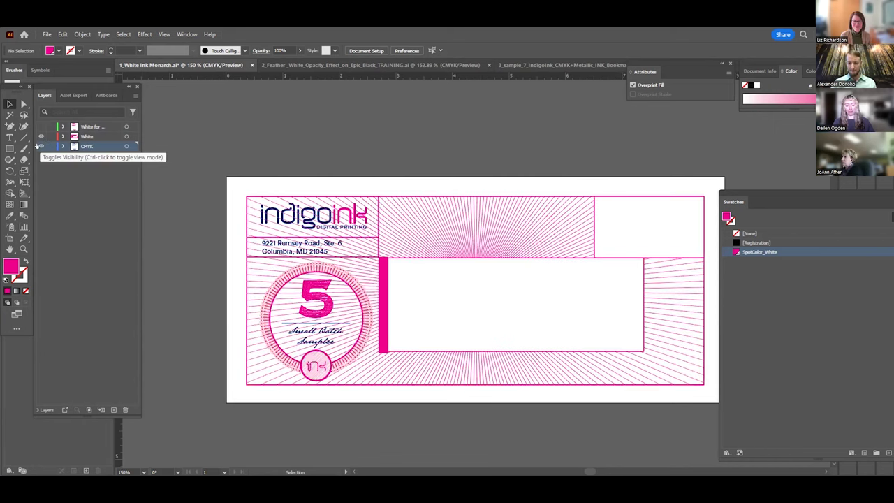
pyautogui.click(83, 137)
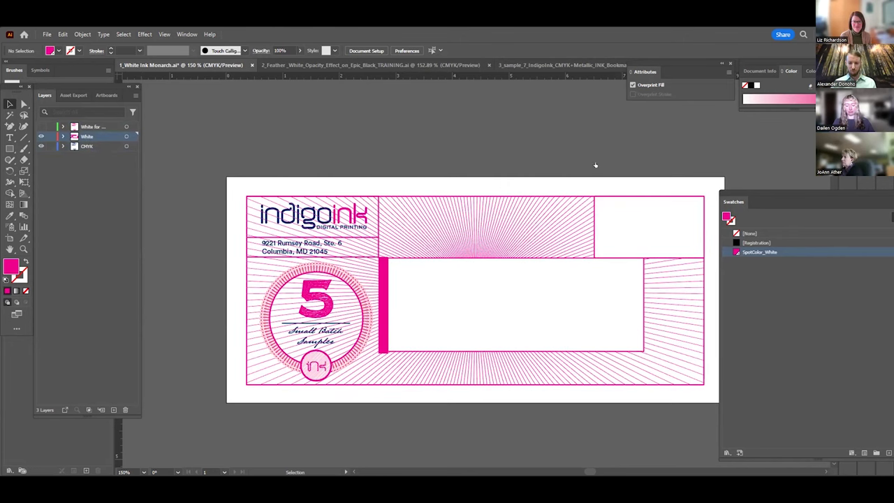
# Step: Move the Swatches panel further over the artwork and inspect the fills of the solid magenta bar and the blank address rectangle
pyautogui.moveTo(803, 198); pyautogui.dragTo(651, 165)
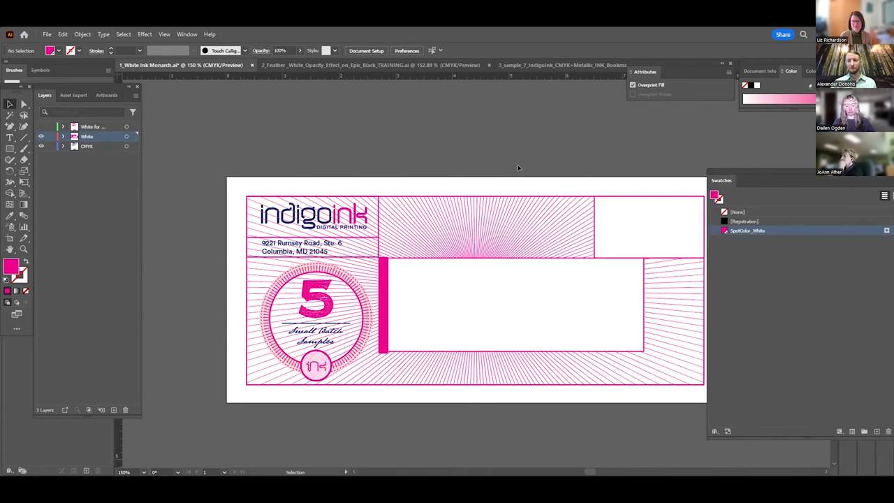
pyautogui.click(390, 294)
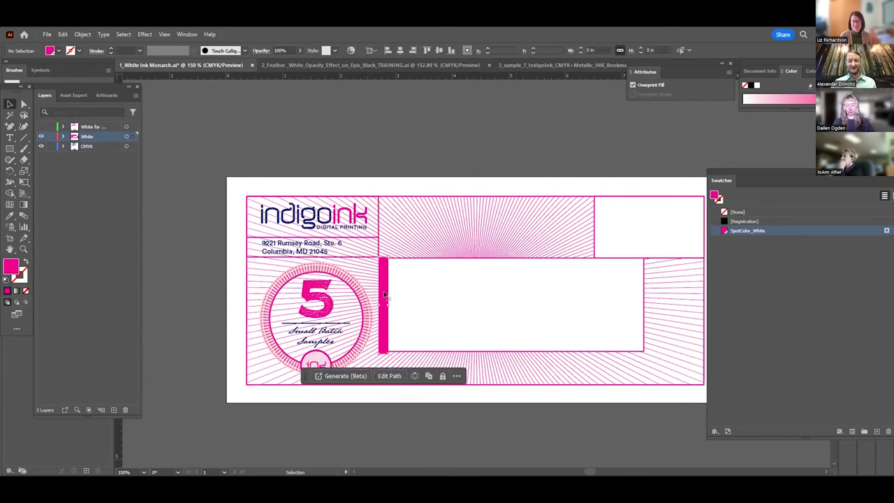
pyautogui.click(465, 295)
pyautogui.click(440, 163)
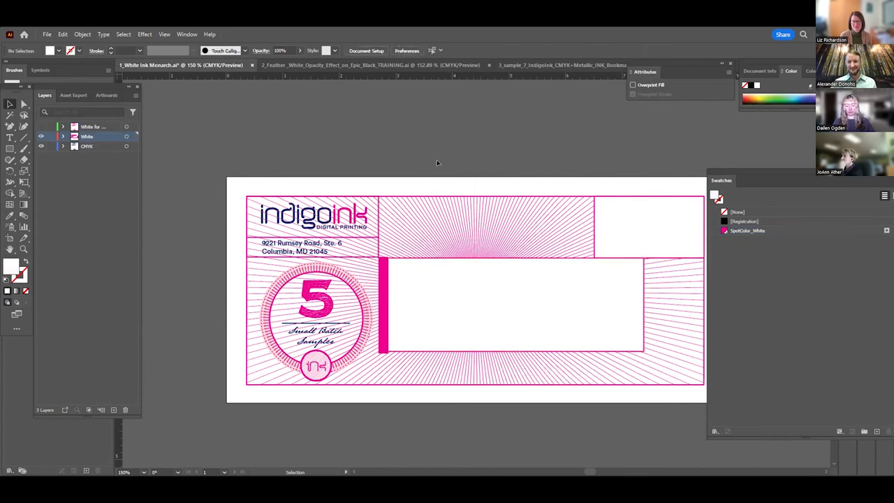
# Step: Check the overprint fill attribute of the sunburst rays and toggle the overprint preview on and off
pyautogui.click(488, 257)
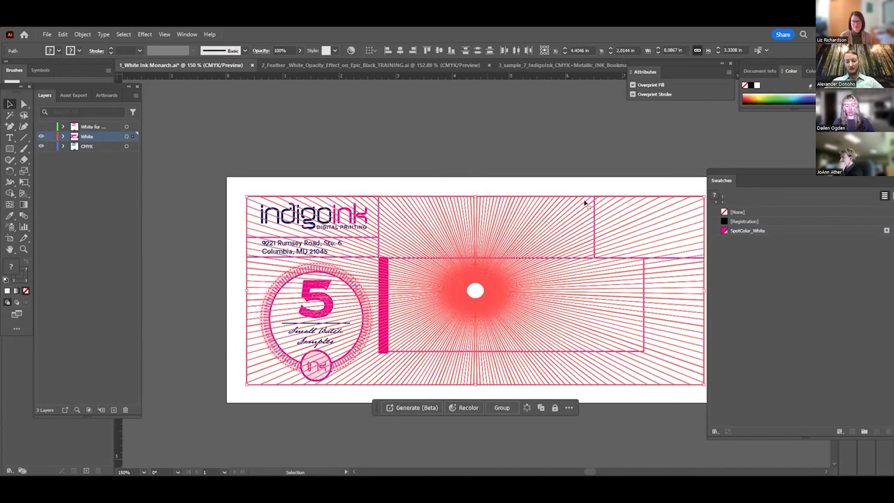
pyautogui.click(563, 201)
pyautogui.click(562, 199)
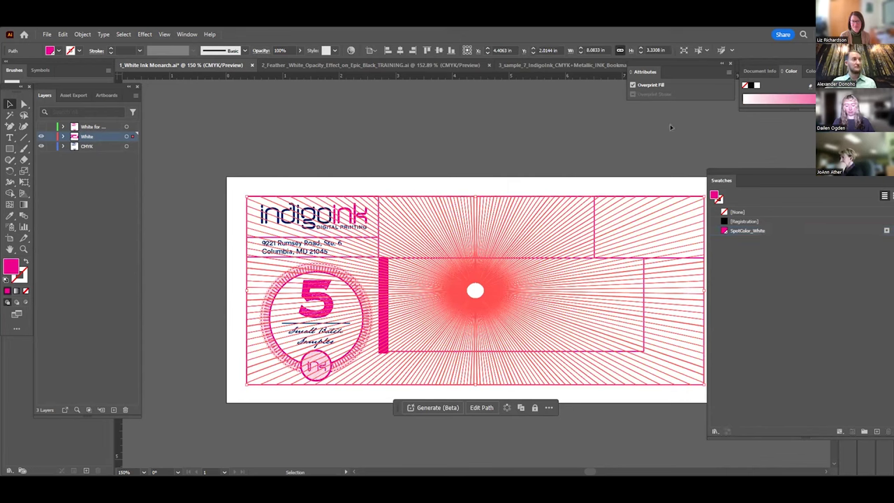
pyautogui.click(671, 154)
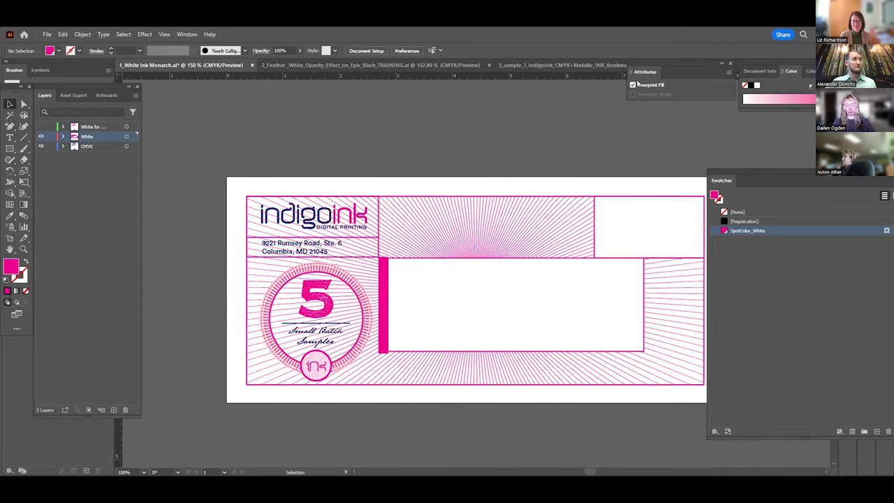
pyautogui.hotkey('ctrl', 'alt', 'shift', 'y')
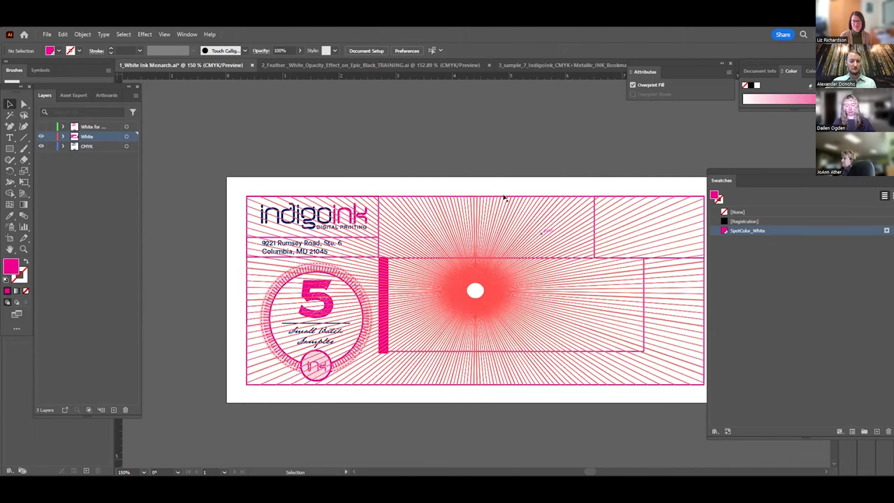
pyautogui.hotkey('ctrl', 'alt', 'shift', 'y')
pyautogui.hotkey('ctrl', 'alt', 'shift', 'y')
pyautogui.hotkey('ctrl', 'alt', 'shift', 'y')
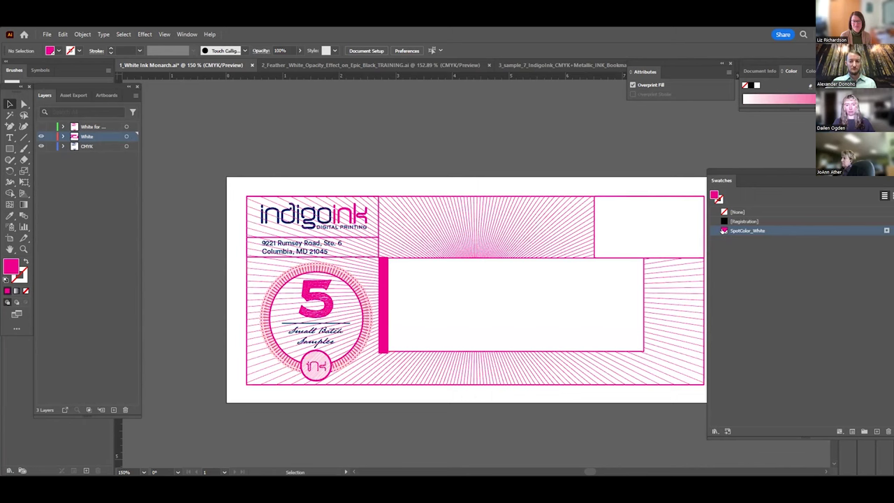
# Step: Examine the color type and CMYK definition of the SpotColor_White swatch without changing it
pyautogui.doubleClick(723, 230)
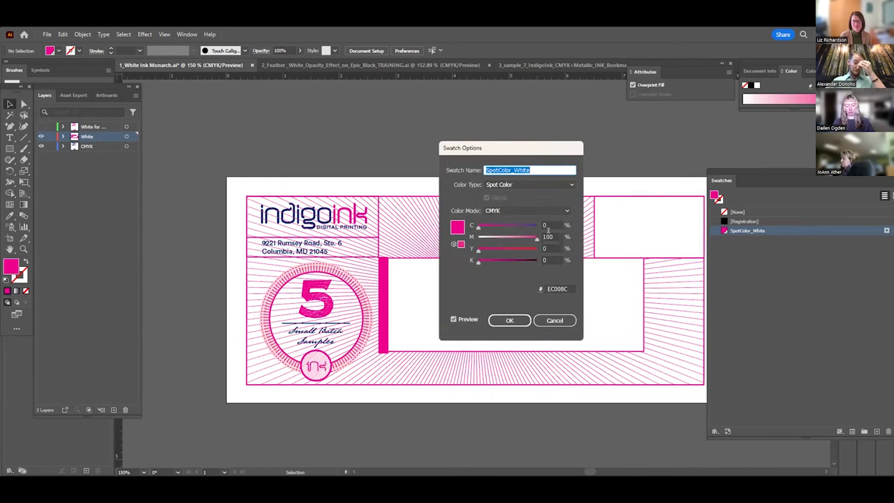
pyautogui.click(555, 320)
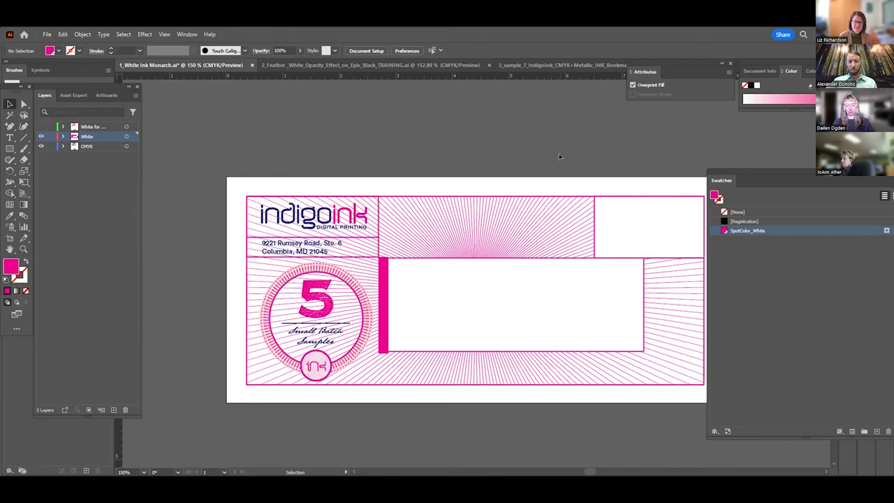
# Step: Show the topmost white layer over the CMYK artwork and check the overprint fill of its indigoink logo group
pyautogui.click(41, 127)
pyautogui.click(41, 127)
pyautogui.click(41, 127)
pyautogui.click(42, 127)
pyautogui.click(41, 127)
pyautogui.click(41, 127)
pyautogui.click(42, 127)
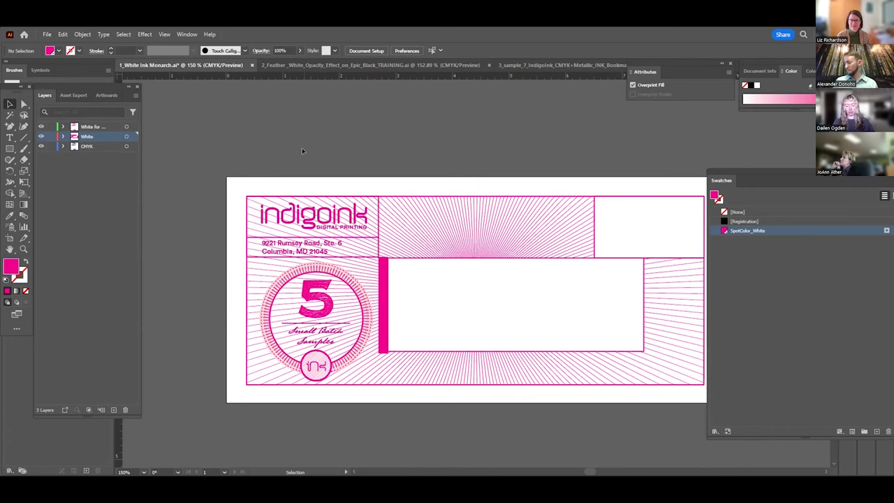
pyautogui.click(296, 216)
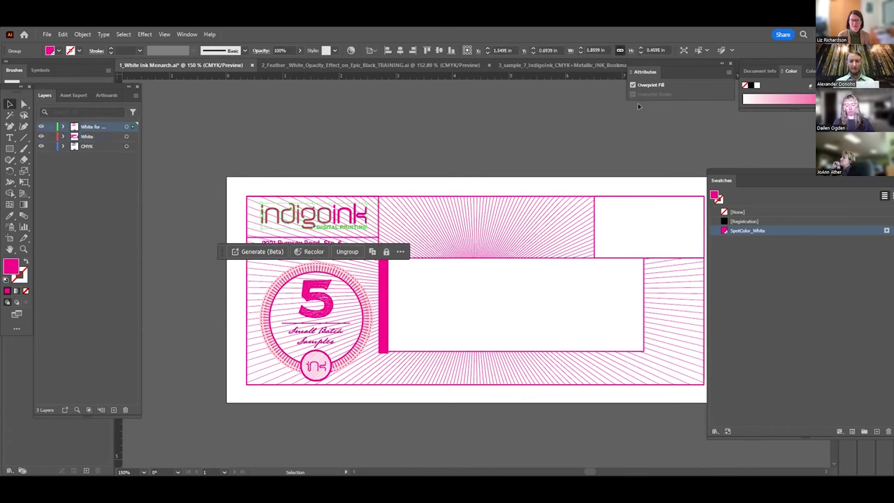
pyautogui.click(536, 129)
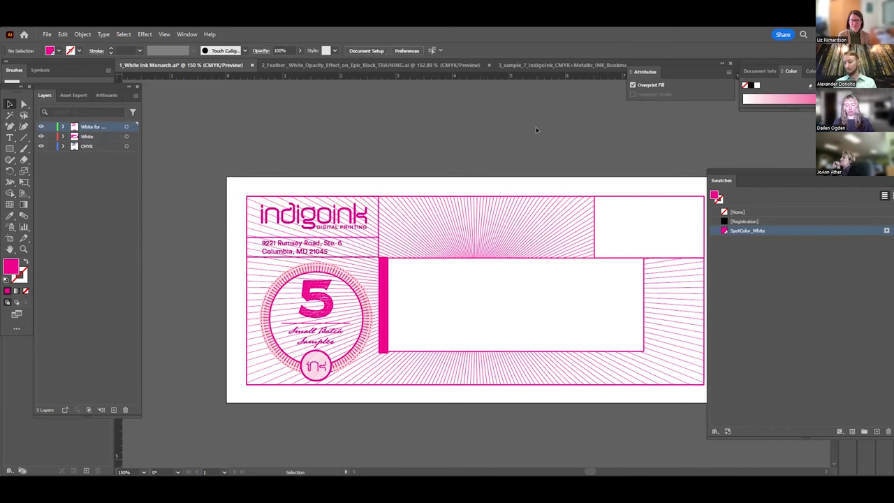
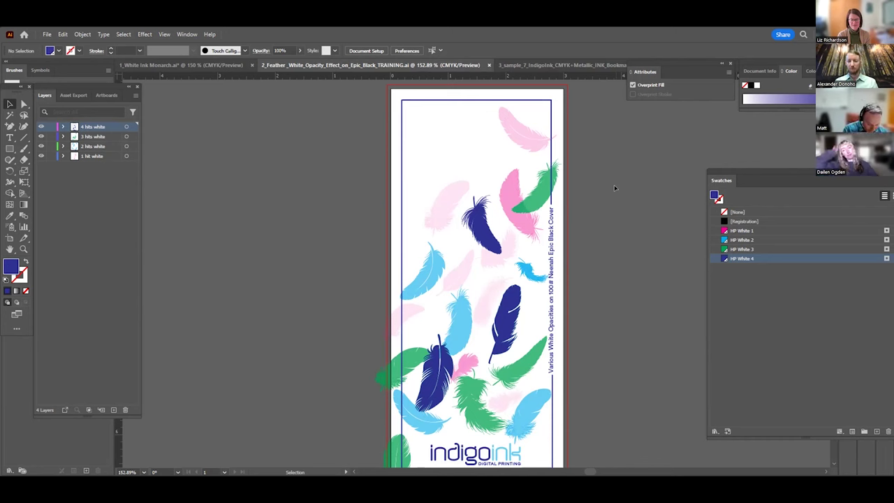
# Step: Fit the feather artboard in the window and move the Swatches panel so its whole list is in view
pyautogui.hotkey('ctrl', '0')
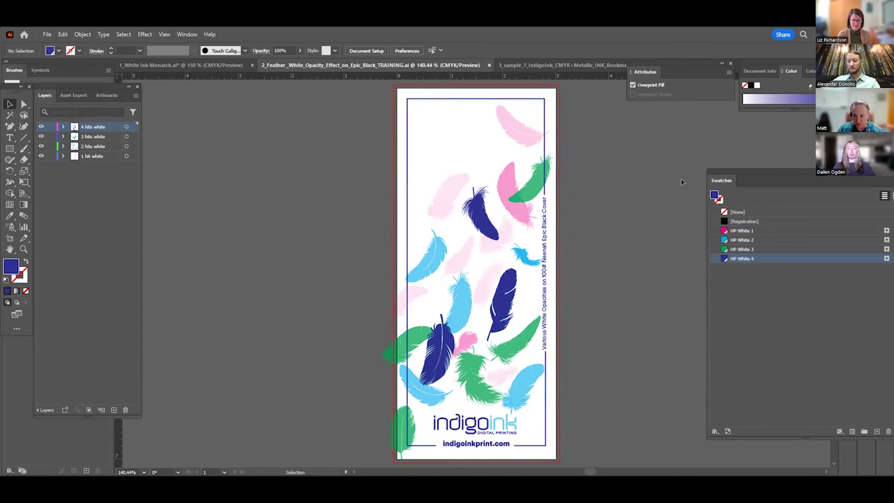
pyautogui.moveTo(757, 174); pyautogui.dragTo(678, 166)
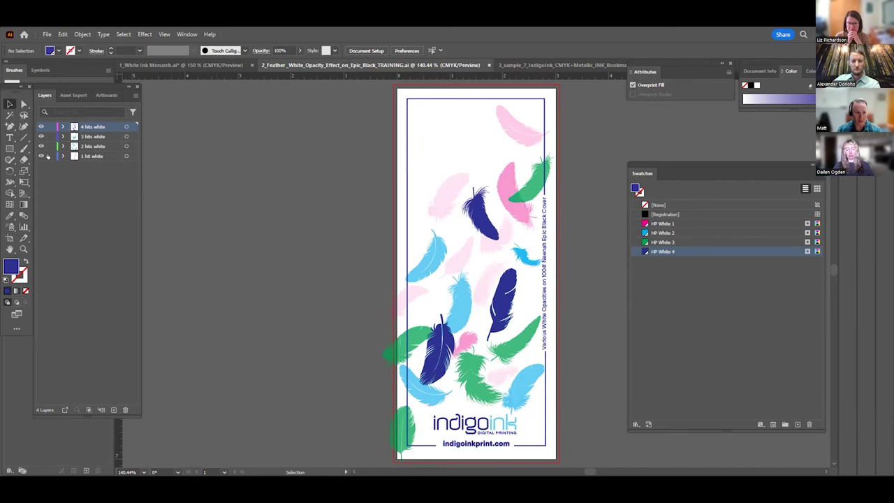
# Step: Hide the 2 hits, 3 hits and 4 hits white layers and make the 1 hit white layer active
pyautogui.click(41, 146)
pyautogui.click(41, 136)
pyautogui.click(41, 127)
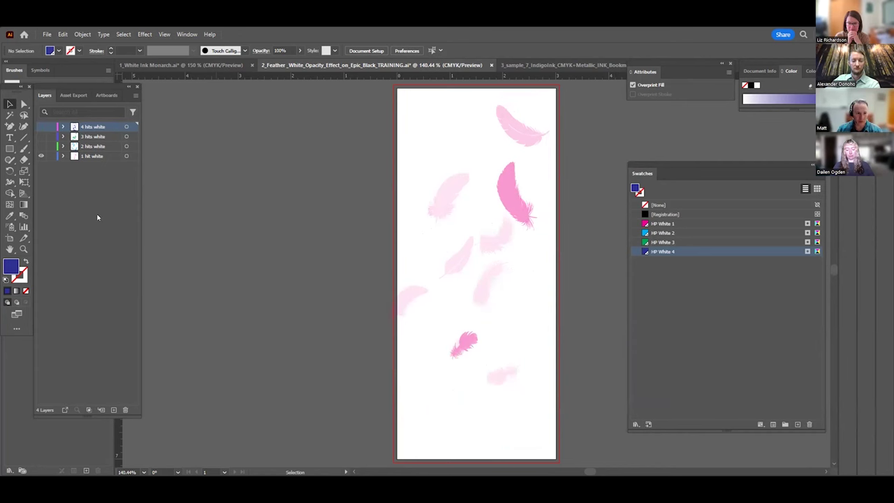
pyautogui.click(88, 156)
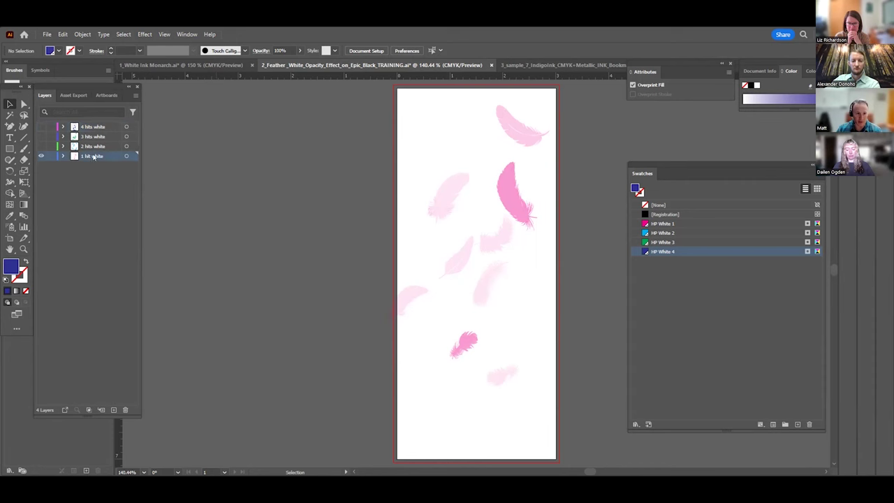
# Step: Examine the swatch and opacity used by individual feathers on the 1 hit white layer
pyautogui.click(518, 140)
pyautogui.click(504, 183)
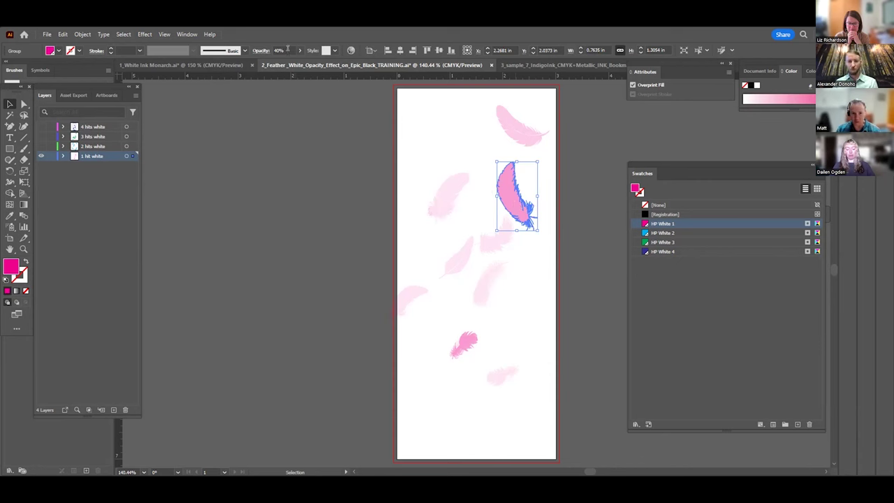
pyautogui.click(440, 198)
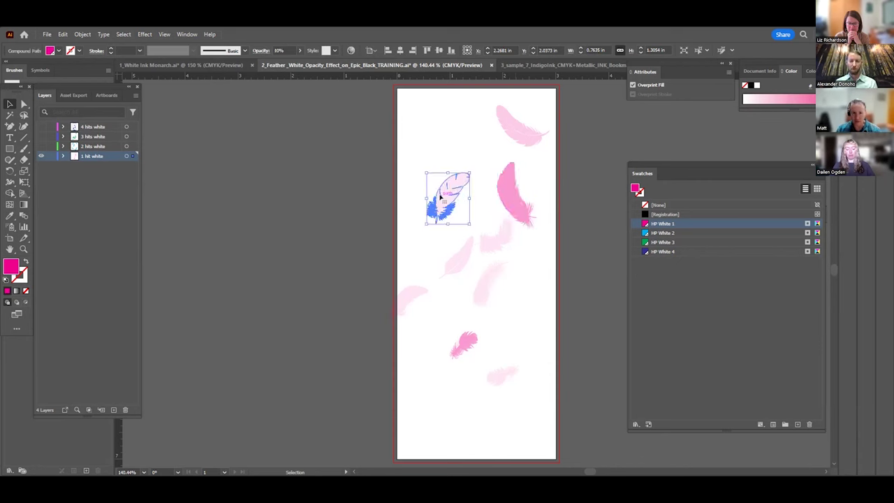
pyautogui.click(482, 295)
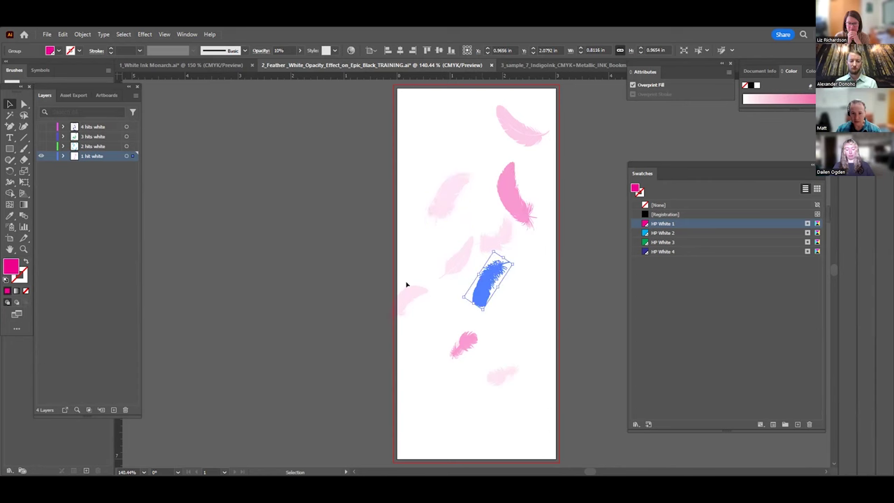
pyautogui.click(343, 277)
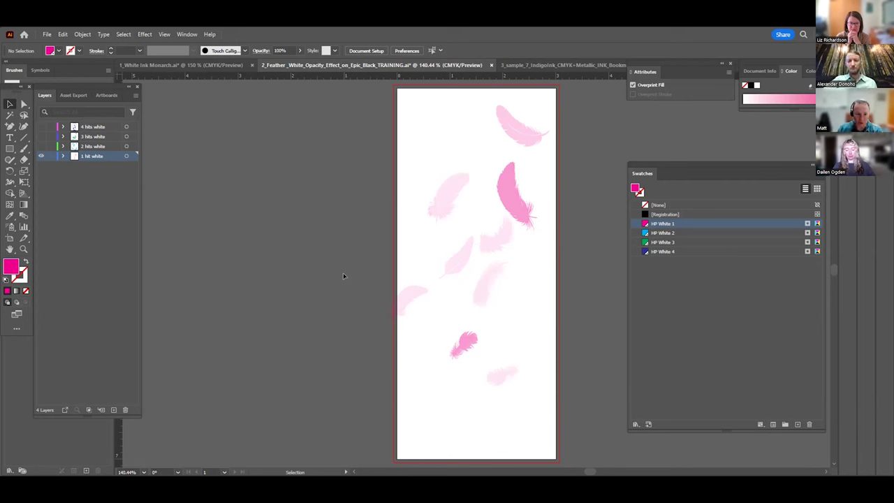
pyautogui.click(467, 348)
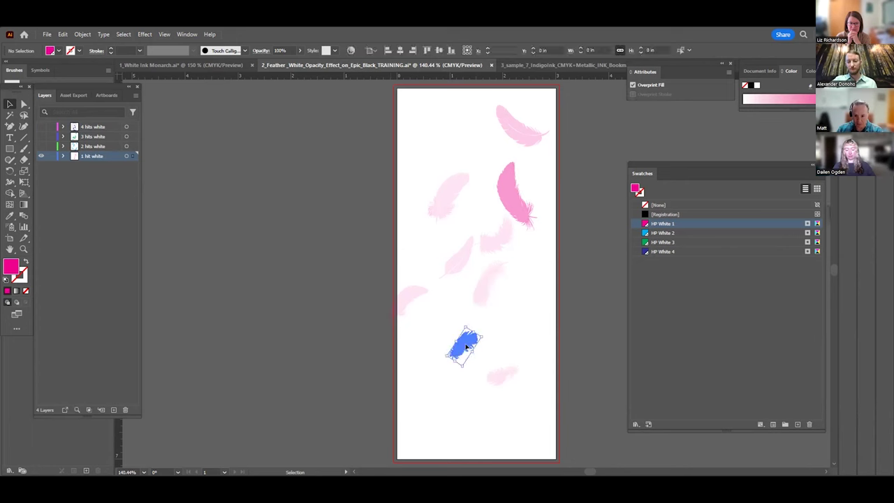
pyautogui.click(477, 297)
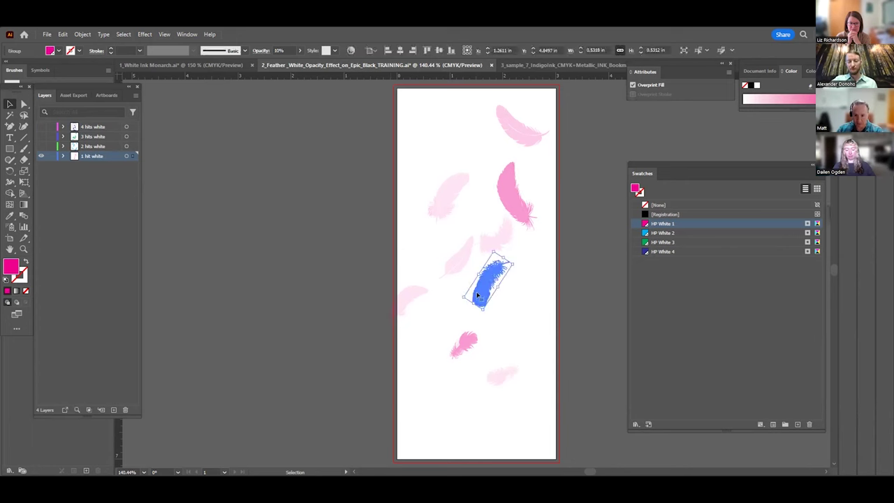
pyautogui.click(492, 378)
pyautogui.click(451, 200)
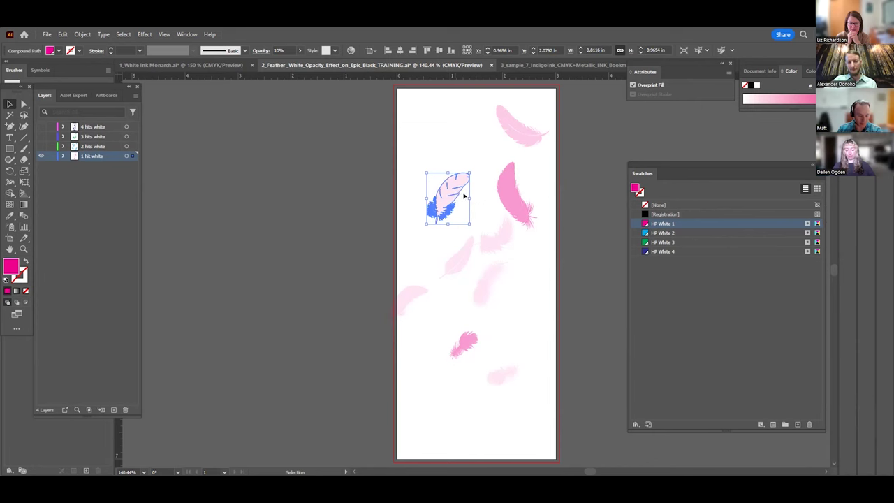
pyautogui.click(510, 202)
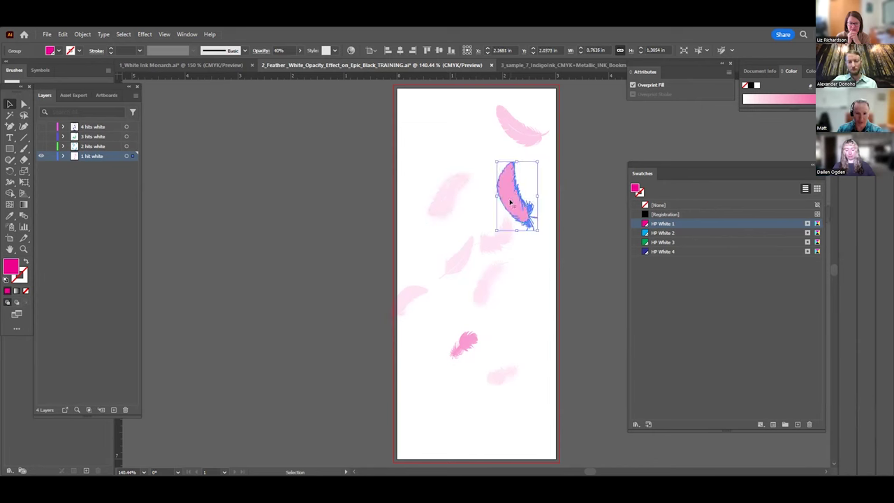
# Step: Check the pale upper feather's opacity on the 1 hit white layer and review the HP White 1 swatch's color type and CMYK values
pyautogui.click(517, 138)
pyautogui.click(435, 156)
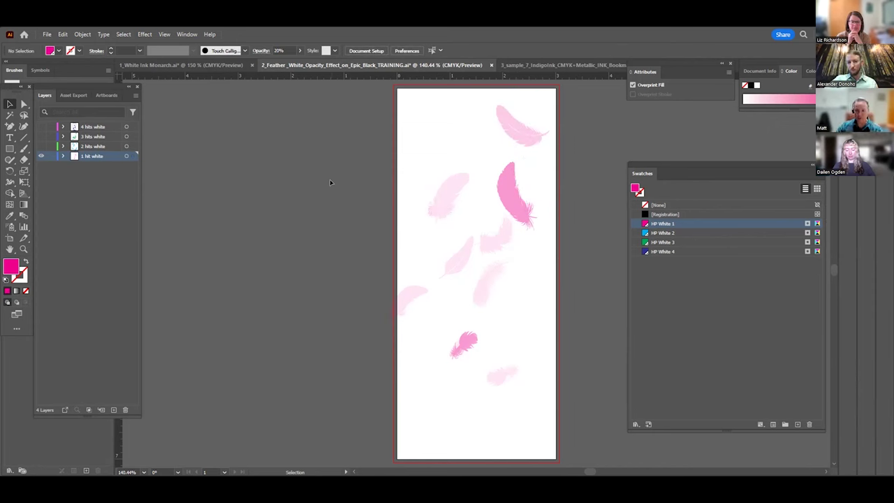
pyautogui.doubleClick(644, 224)
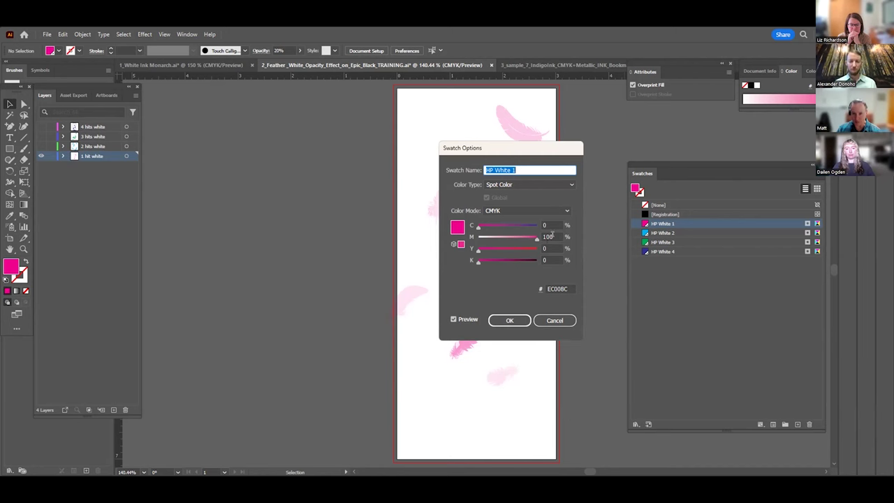
pyautogui.click(562, 321)
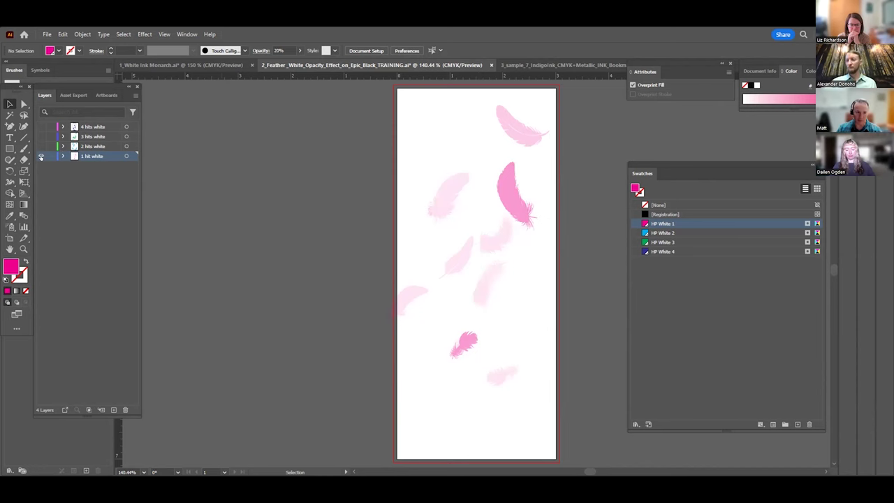
# Step: Isolate the 2 hits white layer, check its middle feather's fill and review the HP White 2 swatch options
pyautogui.hotkey('ctrl', 'y')
pyautogui.hotkey('ctrl', 'y')
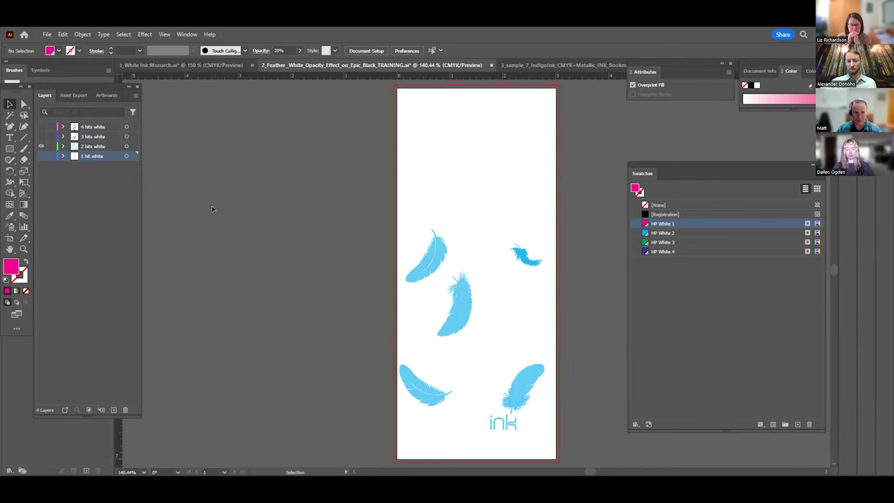
pyautogui.click(100, 146)
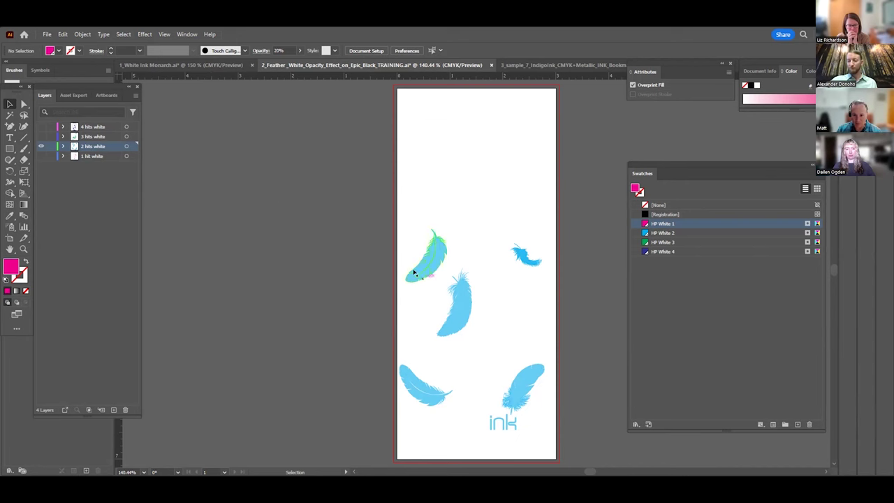
pyautogui.click(447, 309)
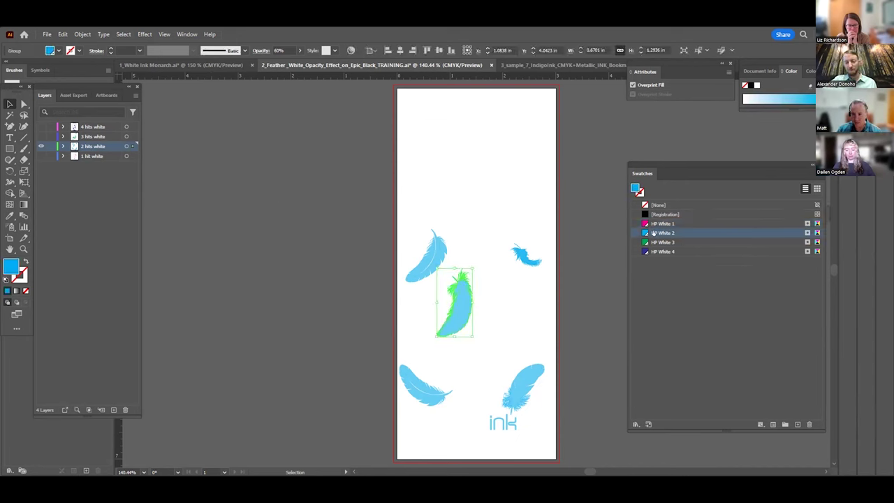
pyautogui.doubleClick(654, 232)
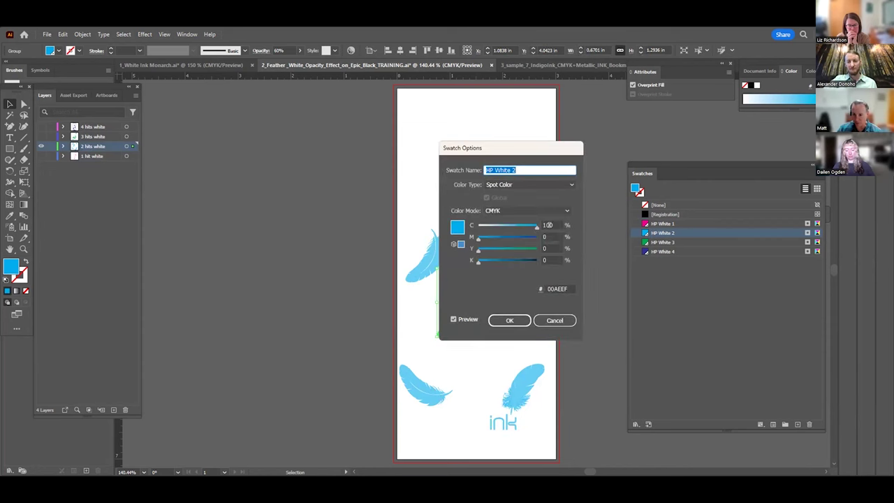
pyautogui.click(569, 321)
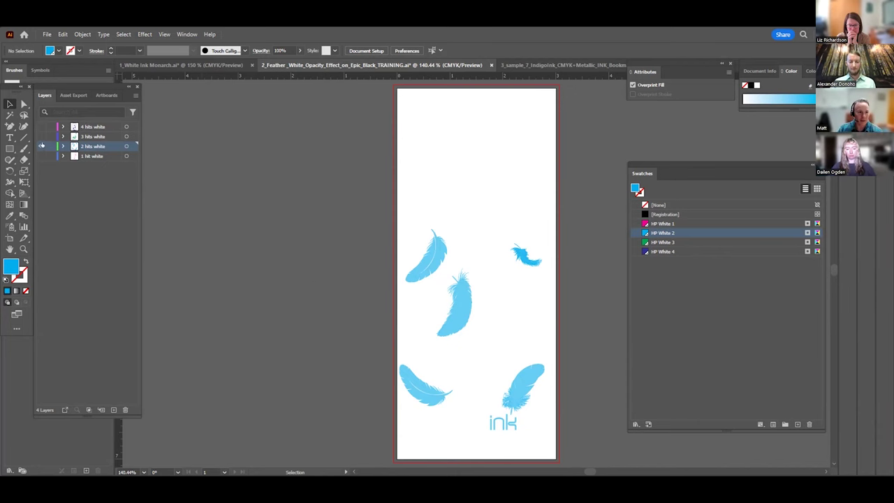
# Step: Isolate the 3 hits white layer and check the swatch and opacity of several of its feathers
pyautogui.click(41, 146)
pyautogui.click(41, 136)
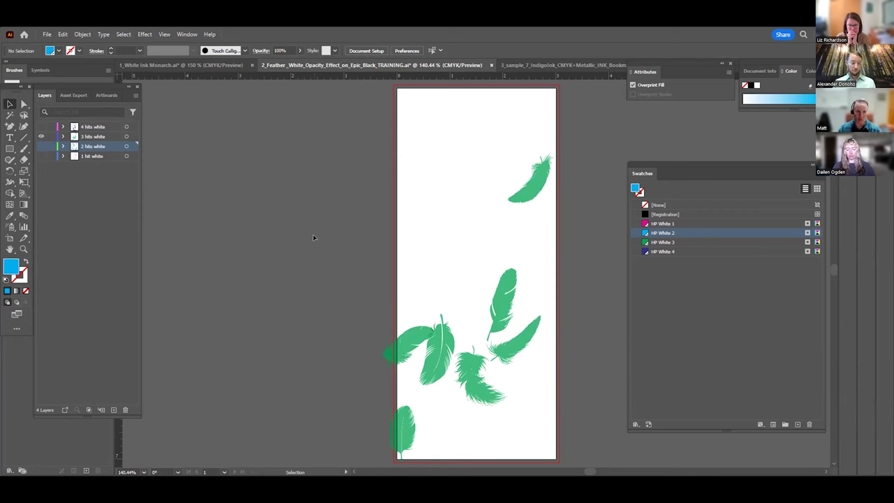
pyautogui.click(112, 137)
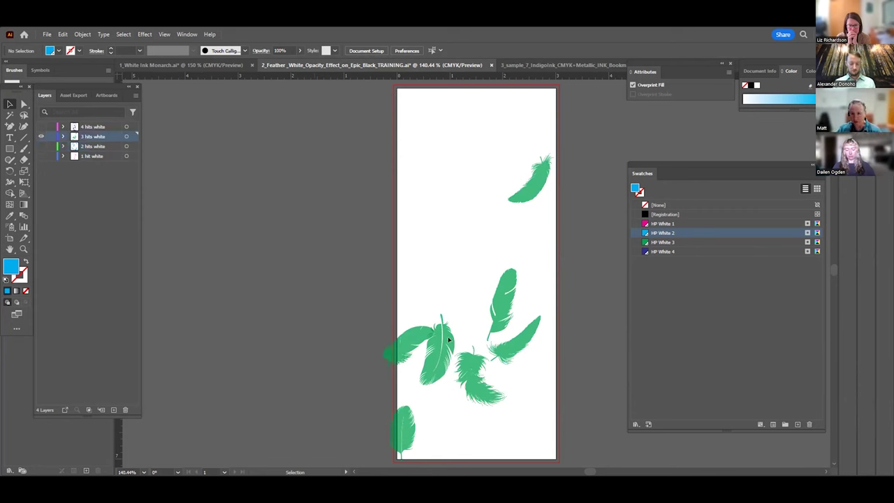
pyautogui.click(526, 202)
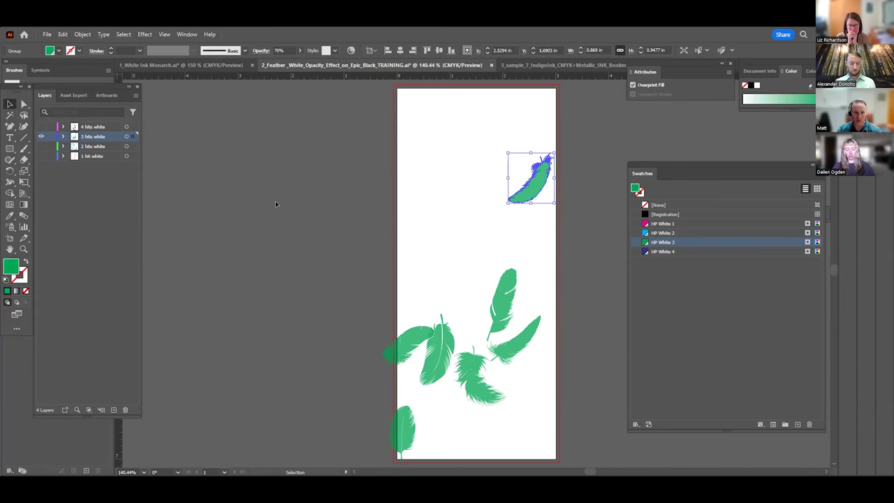
pyautogui.click(472, 270)
pyautogui.click(505, 300)
pyautogui.click(517, 339)
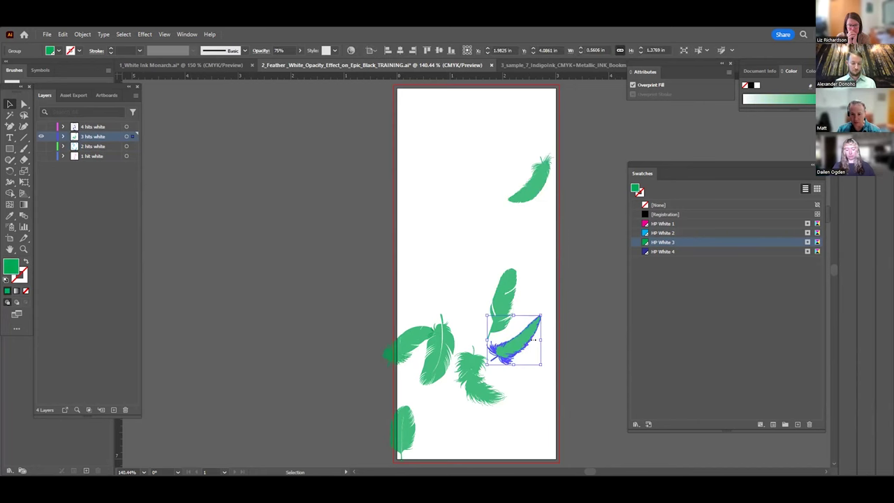
pyautogui.click(563, 338)
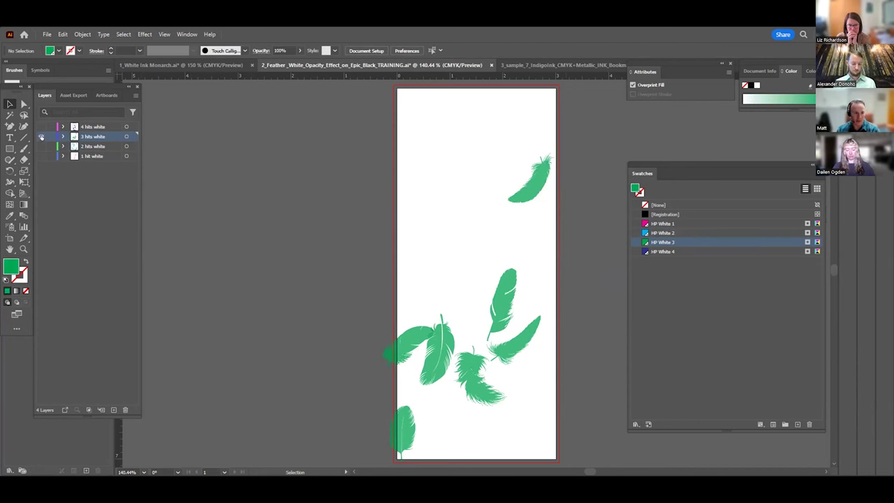
# Step: Return to the 2 hits white layer alone and compare the opacity of each of its feathers
pyautogui.click(41, 136)
pyautogui.click(41, 146)
pyautogui.click(42, 146)
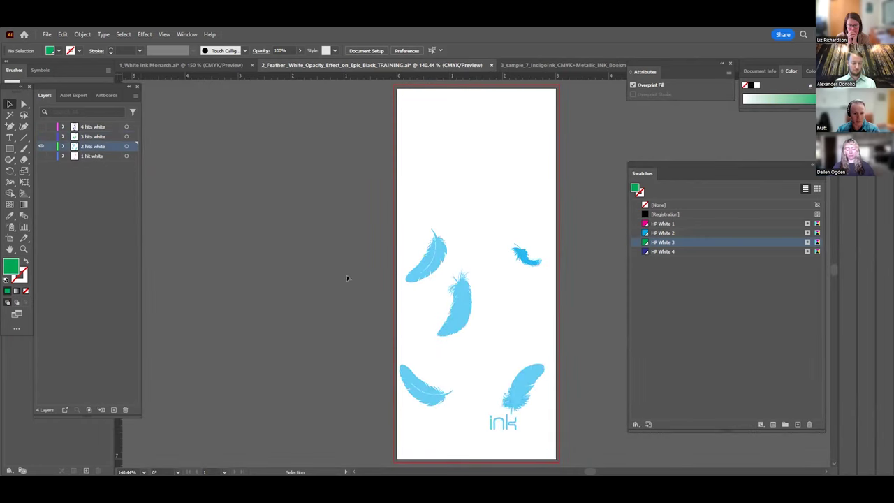
pyautogui.click(422, 262)
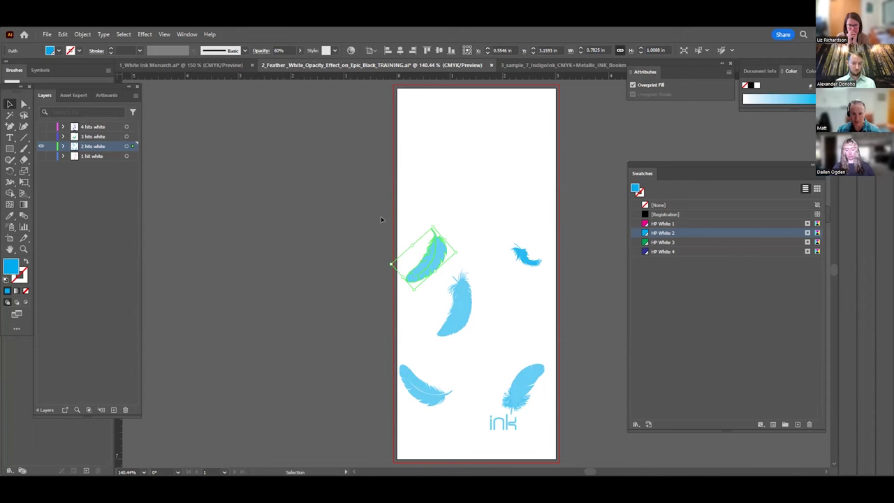
pyautogui.click(459, 316)
pyautogui.click(524, 393)
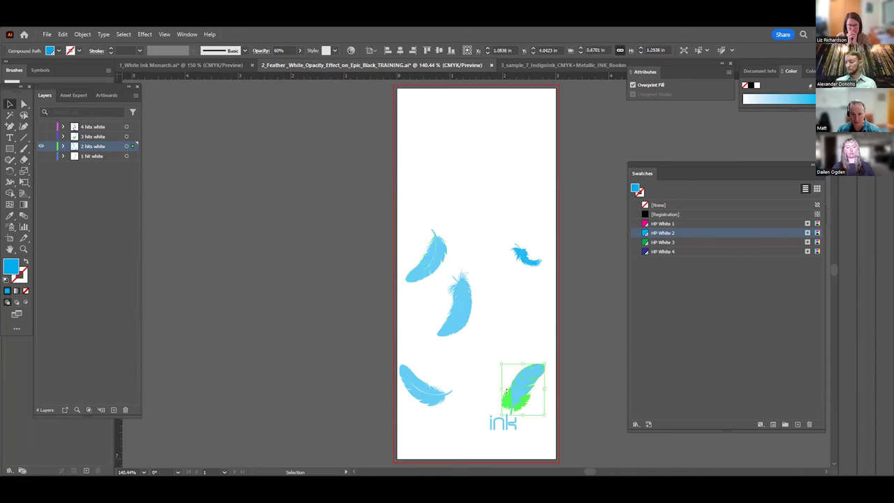
pyautogui.click(430, 391)
pyautogui.click(525, 255)
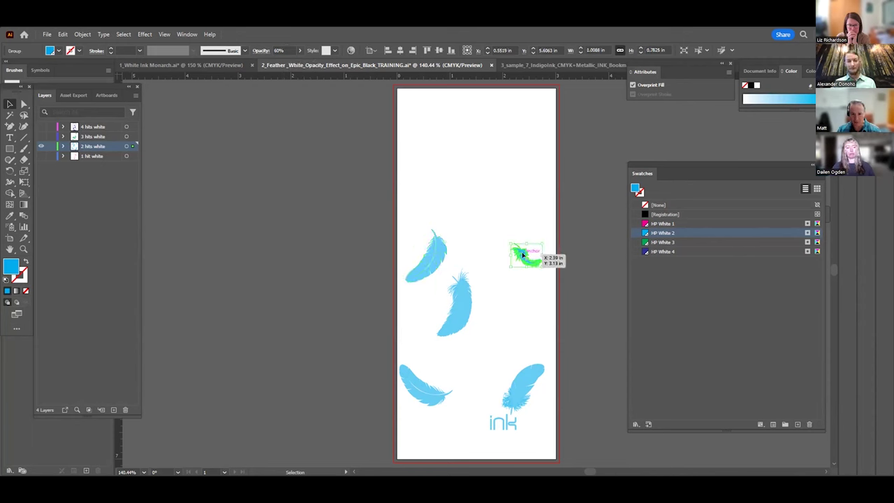
pyautogui.click(578, 264)
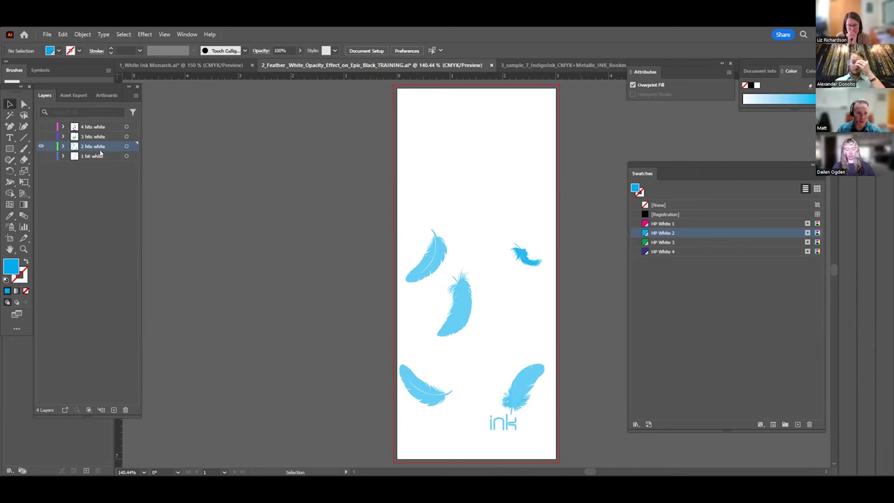
# Step: Switch visibility from the 2 hits to the 3 hits white layer and check the uppermost feather's swatch and opacity
pyautogui.click(41, 136)
pyautogui.click(40, 146)
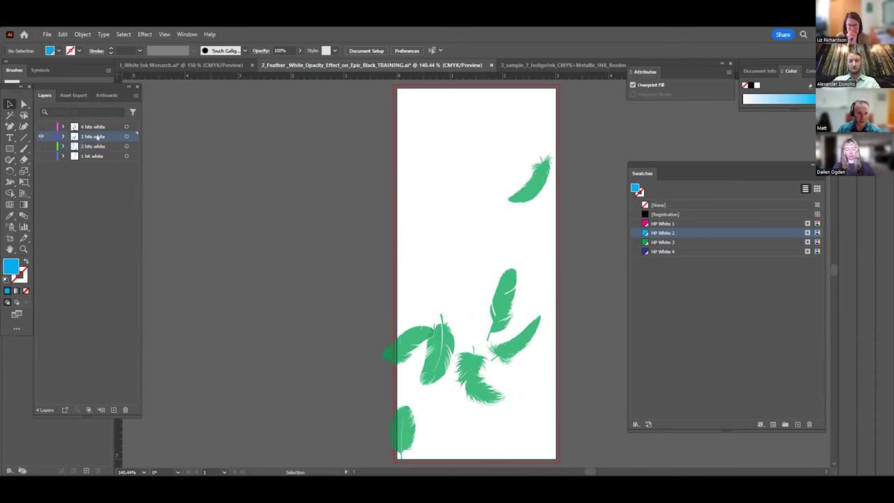
pyautogui.click(514, 198)
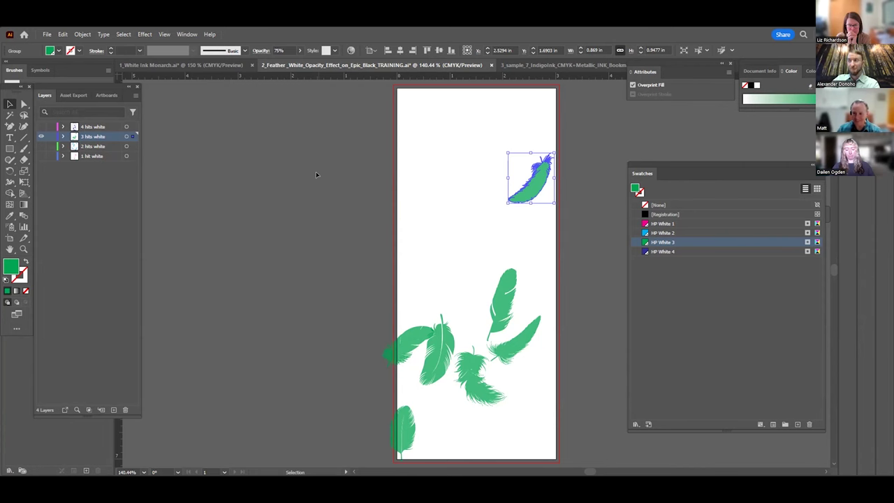
# Step: Isolate the 4 hits white layer and check the swatch and opacity of its uppermost feather
pyautogui.hotkey('ctrl', 'y')
pyautogui.click(40, 127)
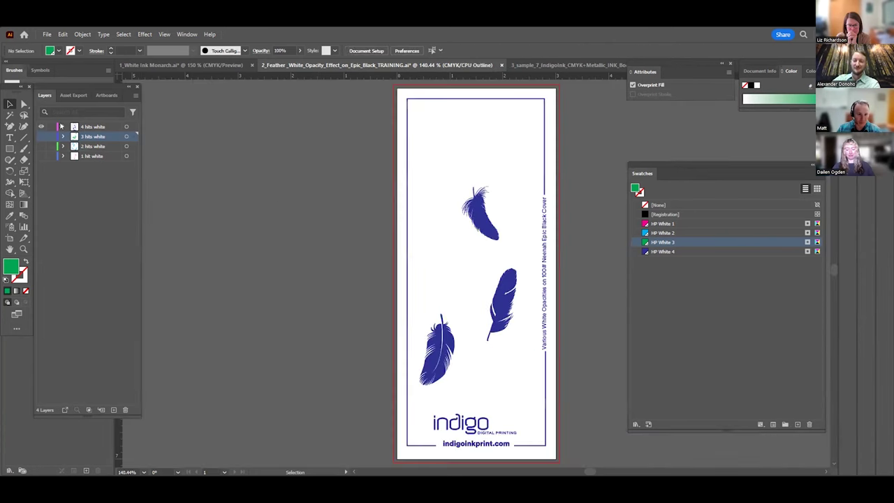
pyautogui.click(489, 231)
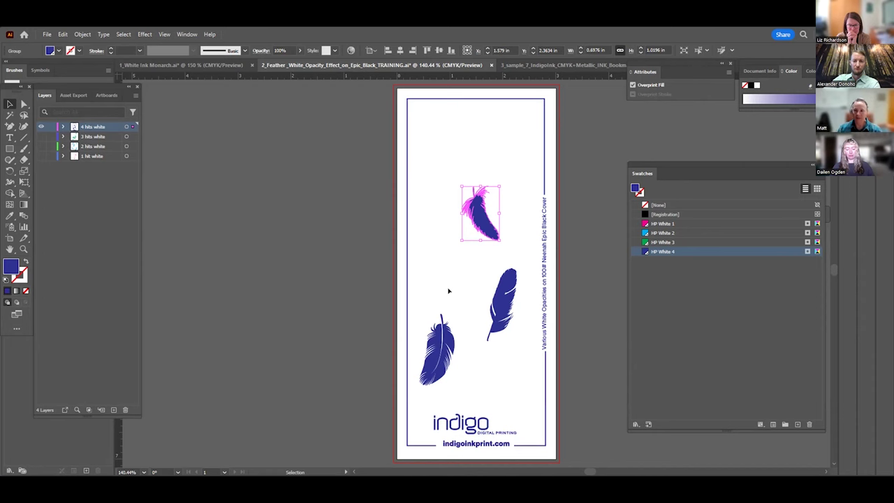
pyautogui.click(374, 283)
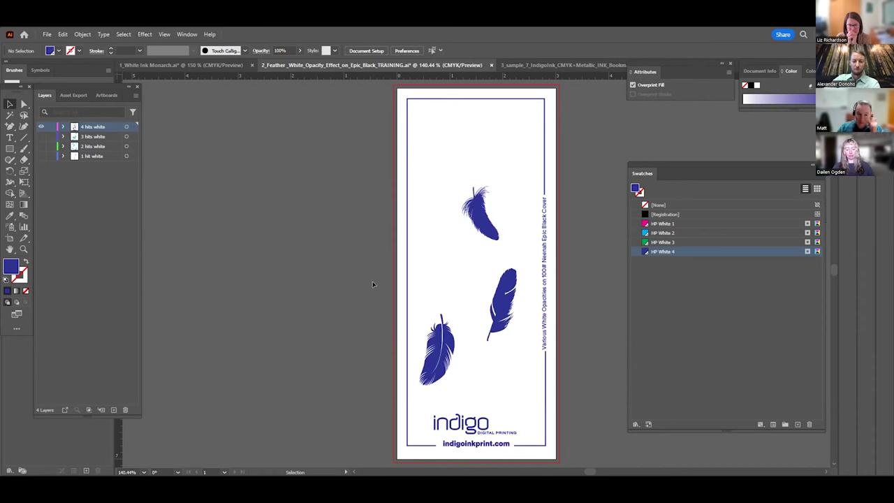
# Step: Hide the 4 hits white layer, view the 1 hit white layer, and leave only 2 hits white visible and active
pyautogui.click(39, 127)
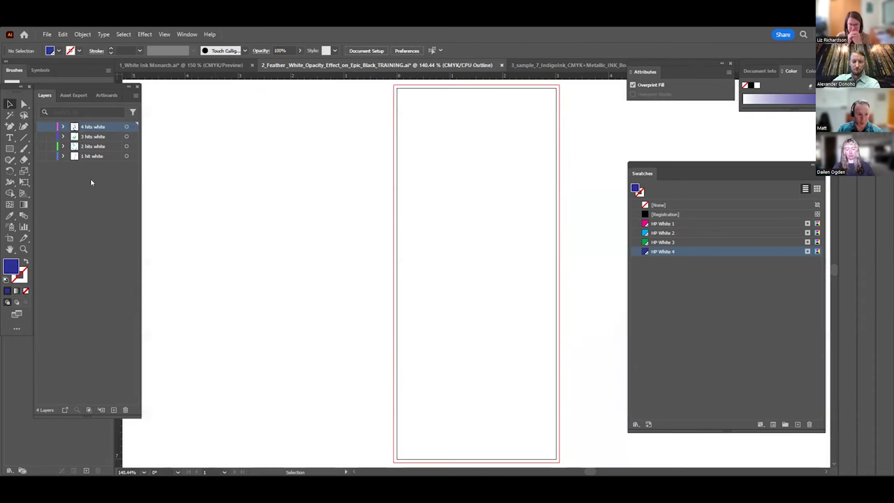
pyautogui.click(40, 156)
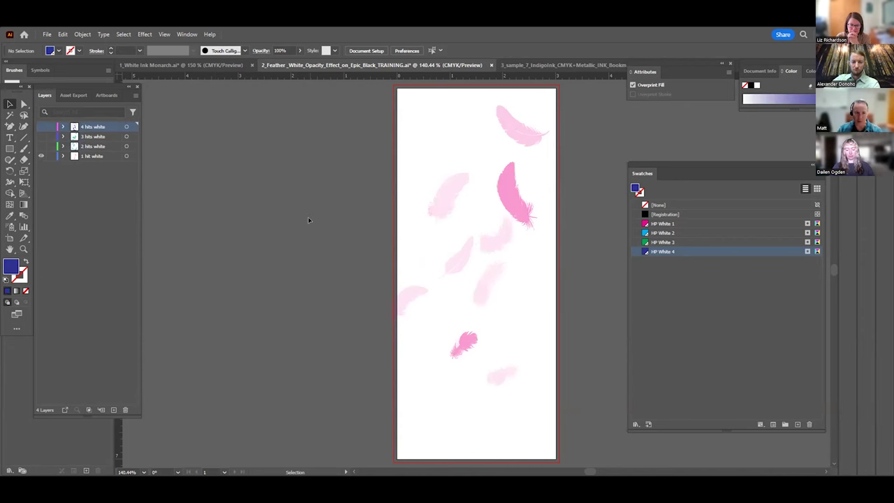
pyautogui.click(42, 157)
pyautogui.click(41, 146)
pyautogui.click(84, 145)
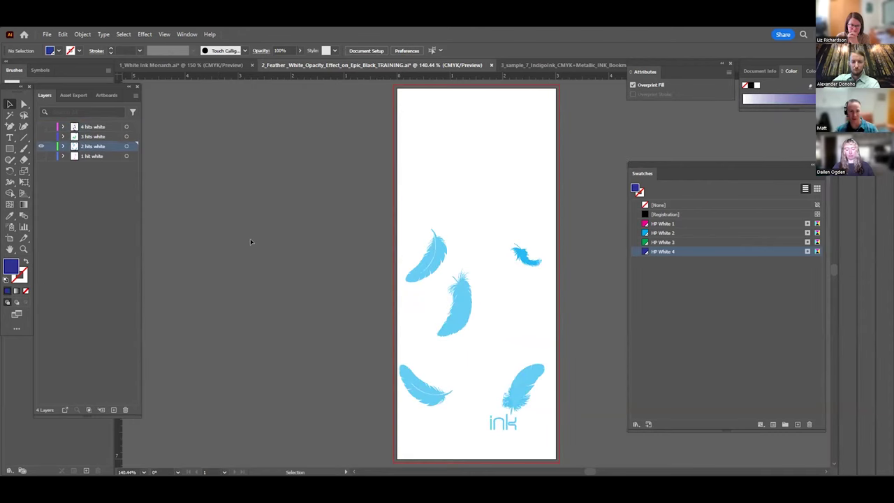
# Step: Recolor all the feathers and the ink lettering on the 2 hits white layer with the HP White 1 swatch
pyautogui.click(433, 264)
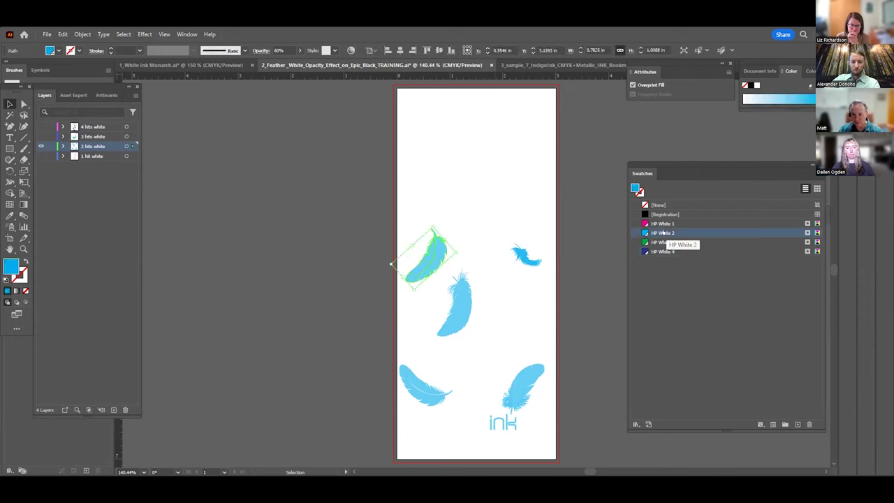
pyautogui.click(588, 350)
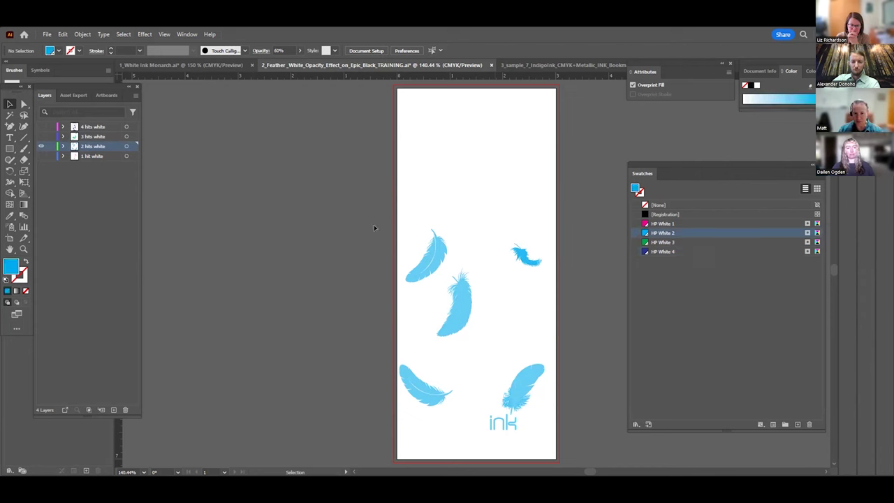
pyautogui.moveTo(367, 224)
pyautogui.mouseDown()
pyautogui.moveTo(548, 434)
pyautogui.moveTo(581, 455)
pyautogui.mouseUp()
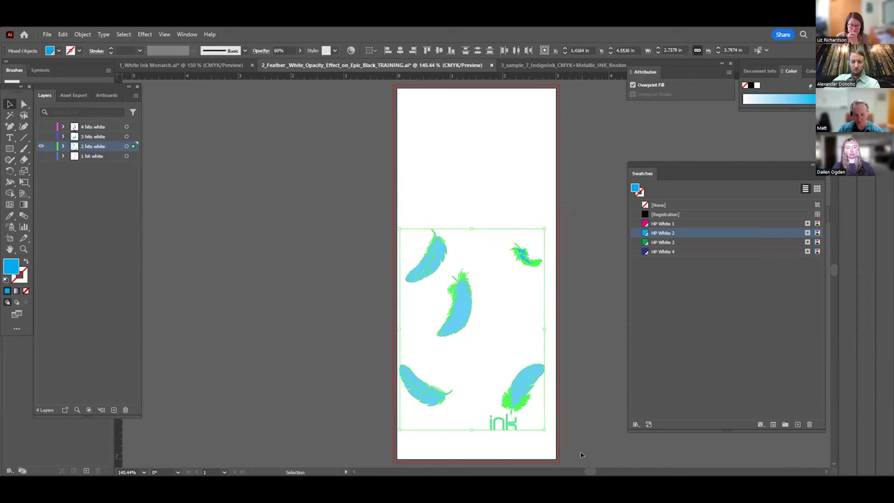
pyautogui.click(585, 356)
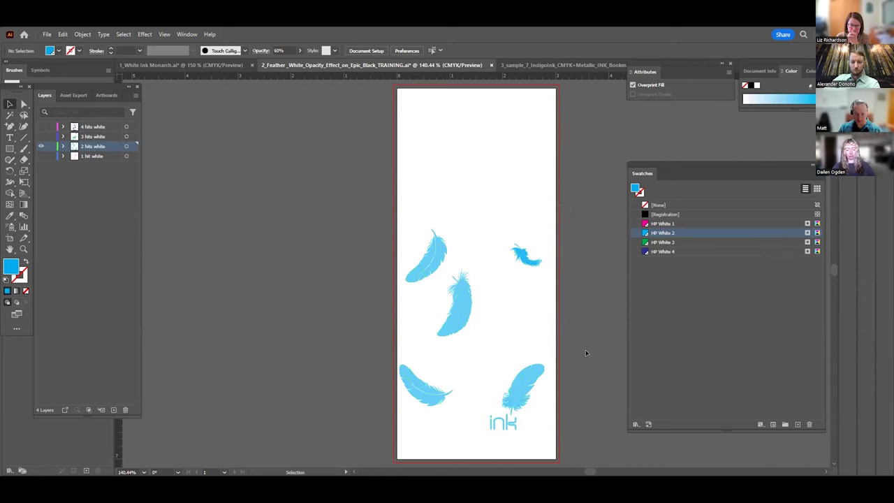
pyautogui.hotkey('ctrl', 'a')
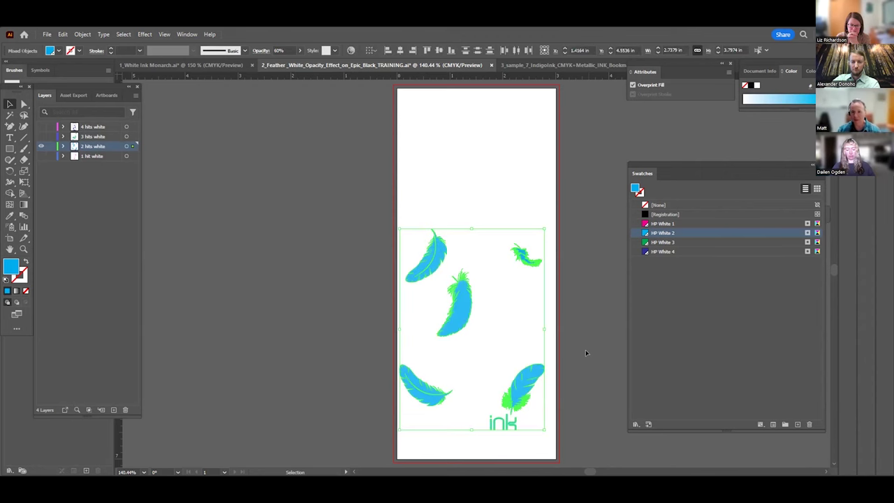
pyautogui.click(662, 224)
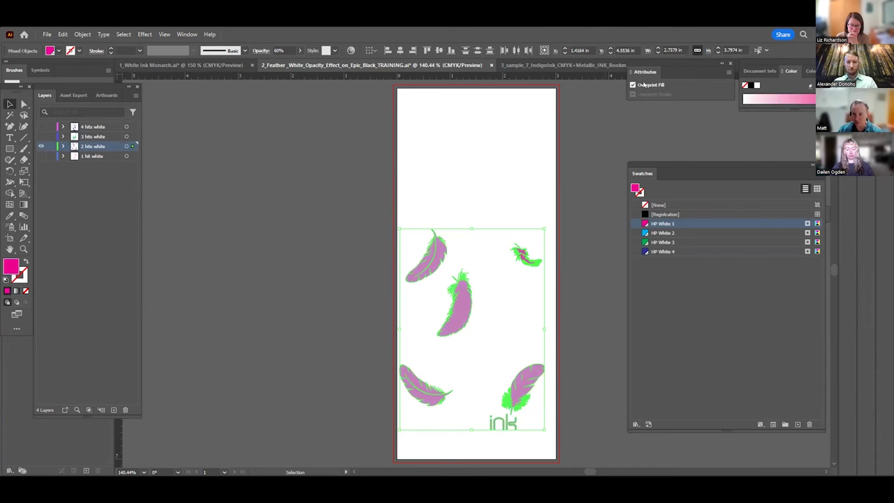
pyautogui.click(628, 143)
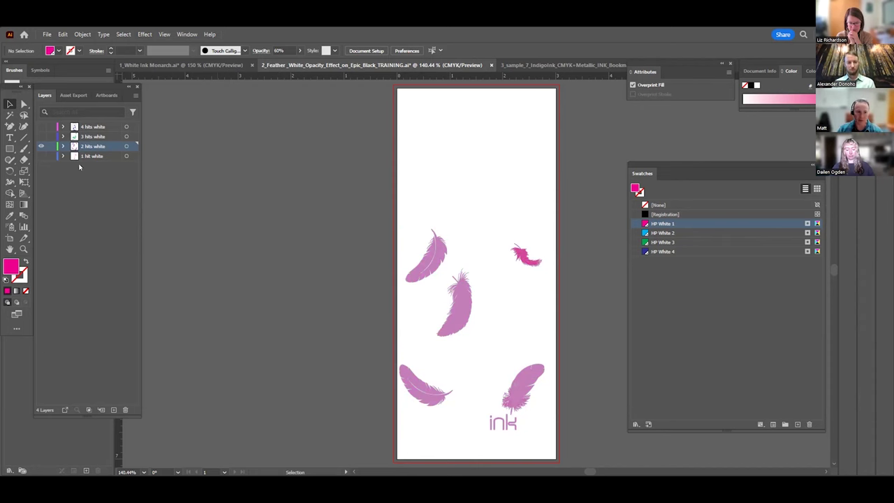
# Step: Hide the 2 hits white layer and show only the 3 hits white layer in preview mode
pyautogui.click(40, 146)
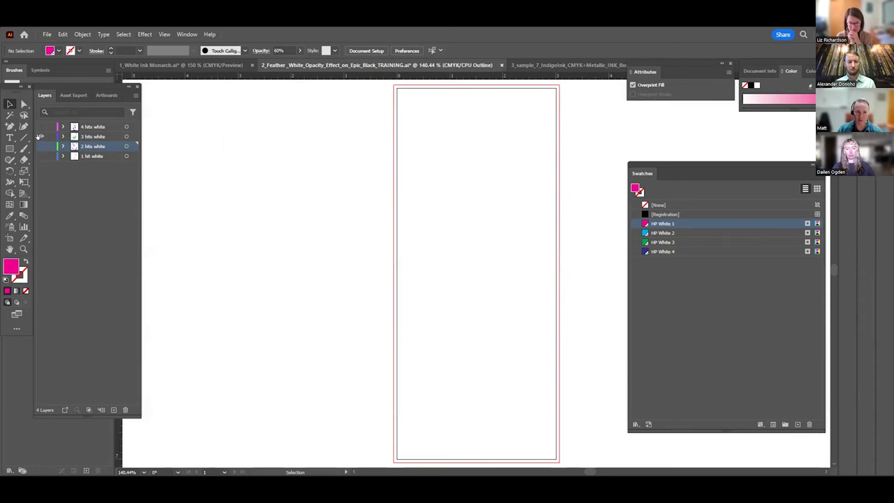
pyautogui.click(41, 136)
pyautogui.hotkey('ctrl', 'y')
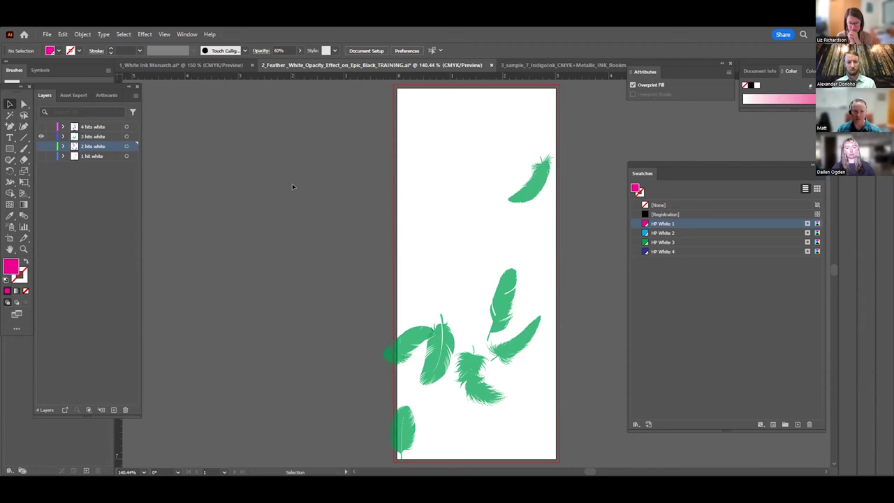
# Step: Activate the 3 hits white layer and assign the HP White 3 swatch to its uppermost feather
pyautogui.click(107, 137)
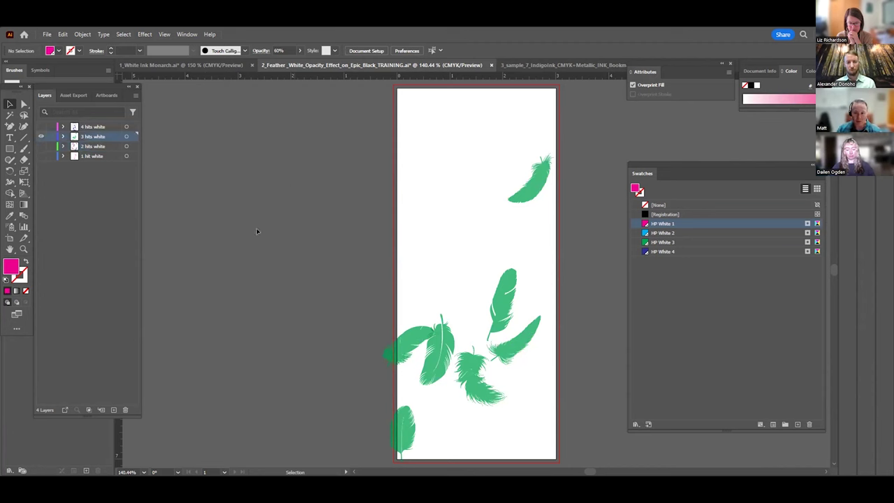
pyautogui.click(528, 188)
pyautogui.click(657, 242)
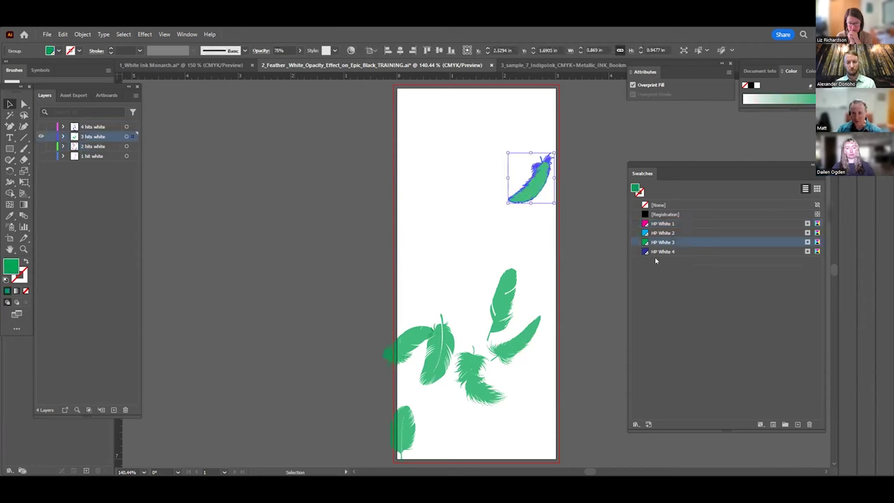
pyautogui.click(609, 260)
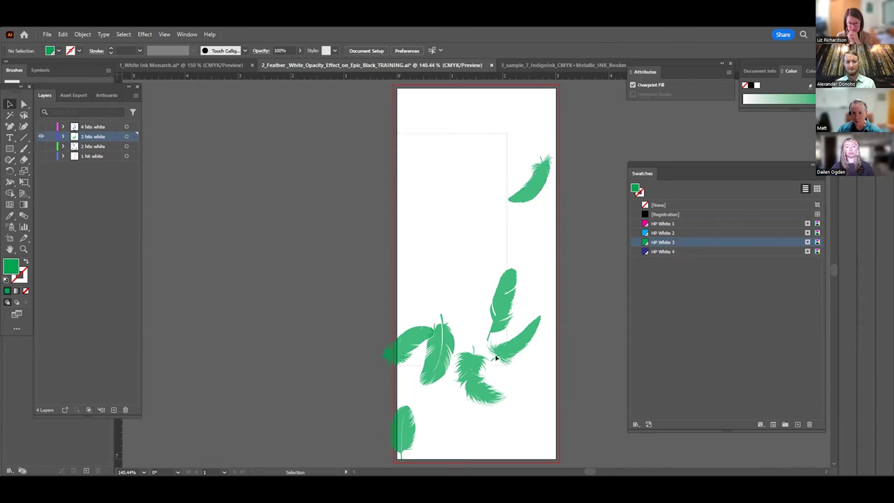
# Step: Stack two in-place copies of all the feathers on the 3 hits white layer, one in HP White 2 and one in HP White 1
pyautogui.hotkey('ctrl', 'a')
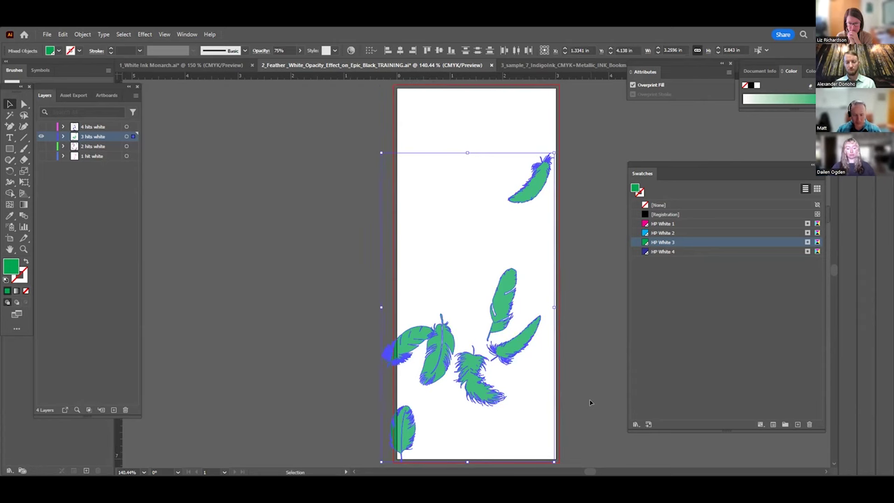
pyautogui.click(606, 402)
pyautogui.hotkey('ctrl', 'a')
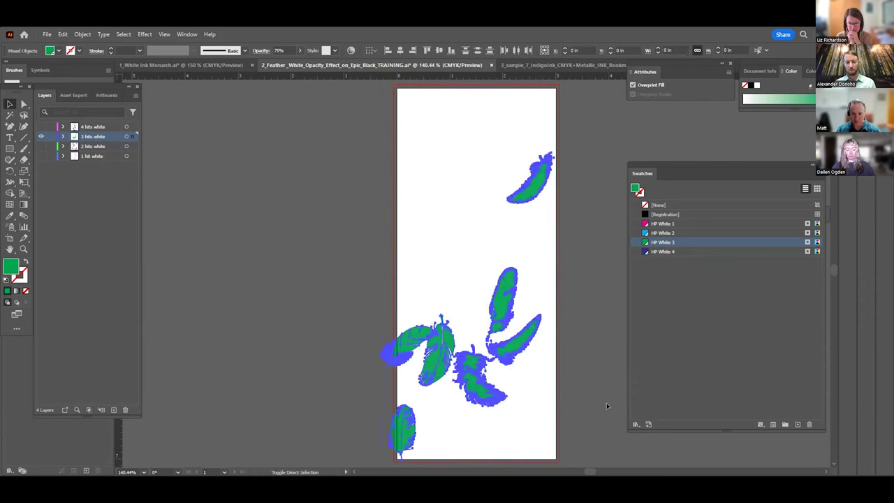
pyautogui.click(659, 233)
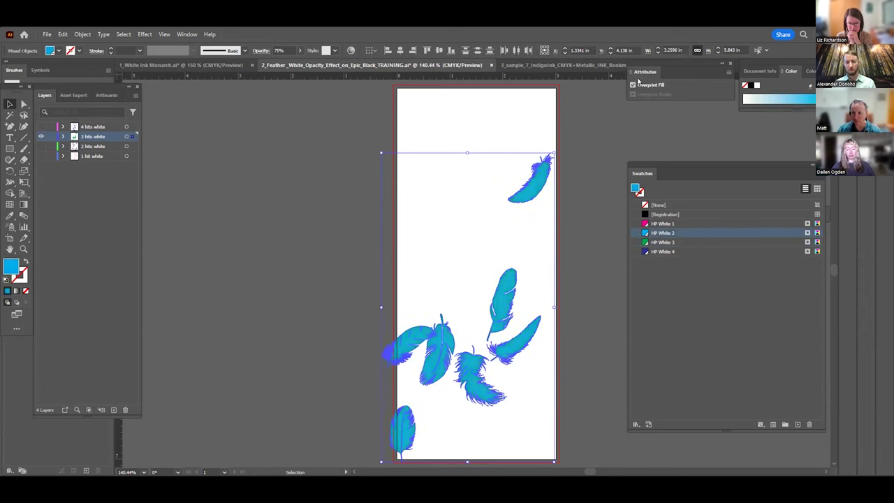
pyautogui.click(591, 166)
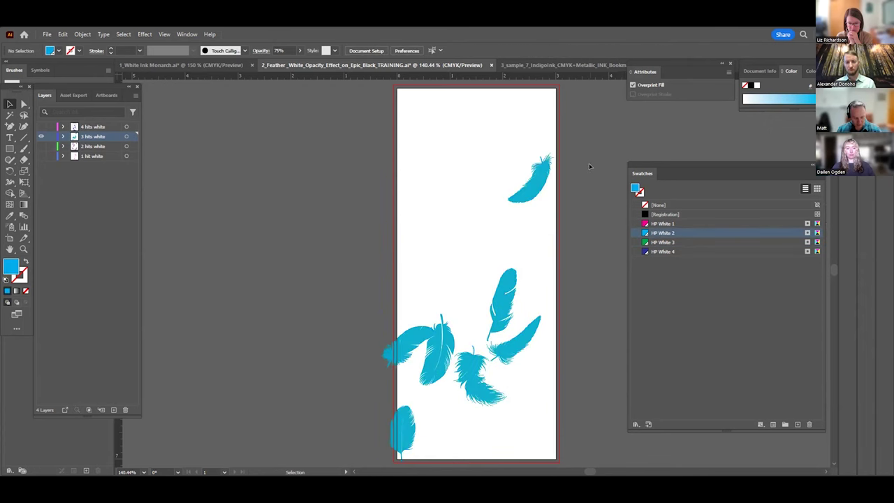
pyautogui.hotkey('ctrl', 'z')
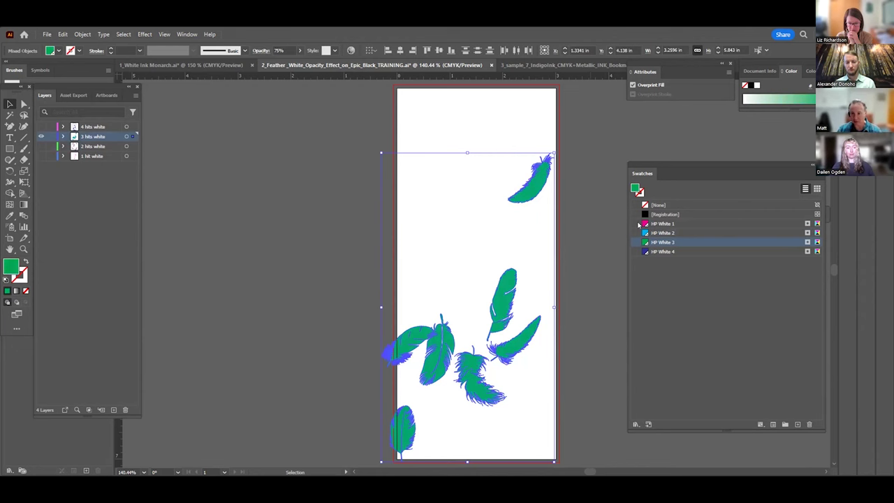
pyautogui.click(667, 224)
pyautogui.click(589, 240)
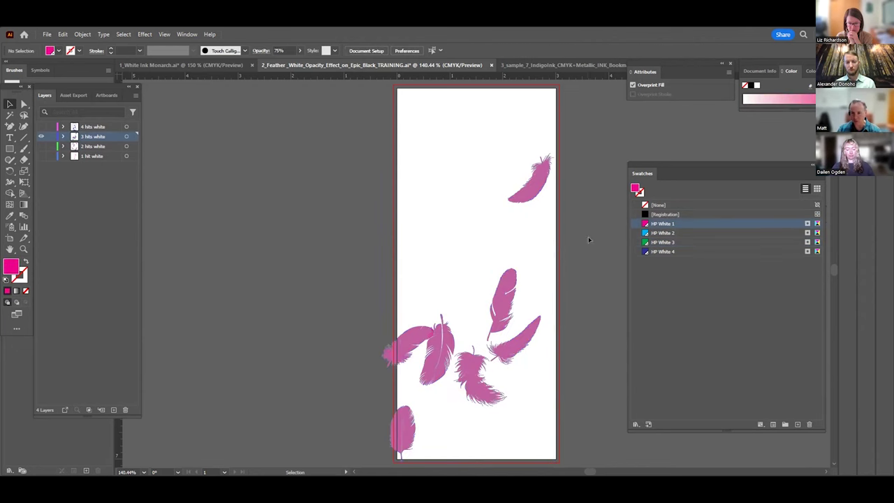
# Step: Pull the stacked copies of the uppermost feather apart to show its separate white swatches, and undo the moves
pyautogui.moveTo(546, 195); pyautogui.dragTo(531, 237)
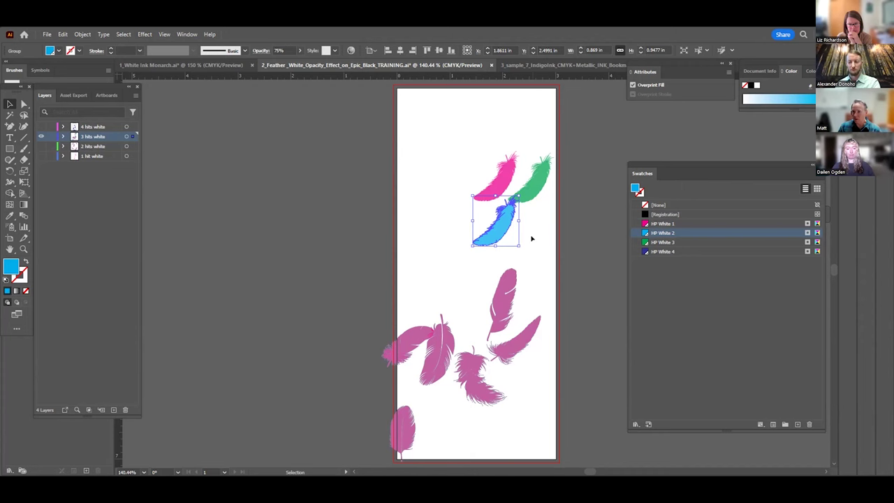
pyautogui.hotkey('ctrl', 'z')
pyautogui.hotkey('ctrl', 'z')
pyautogui.hotkey('ctrl', 'z')
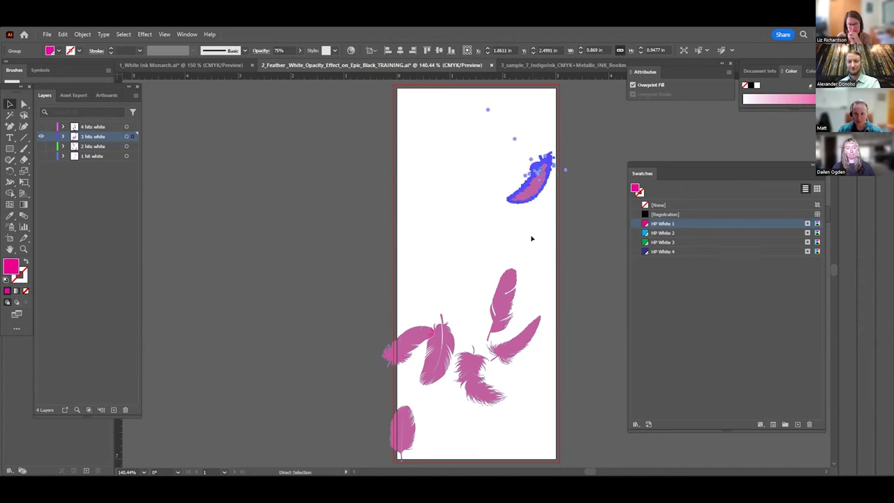
pyautogui.click(580, 243)
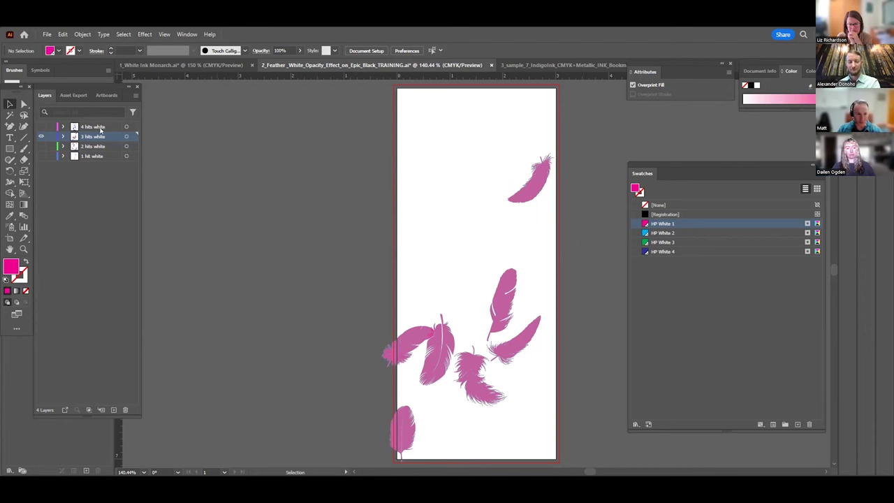
# Step: Hide the 3 hits white layer, show the 4 hits white layer, and check the stroke swatch of its border frame
pyautogui.click(42, 137)
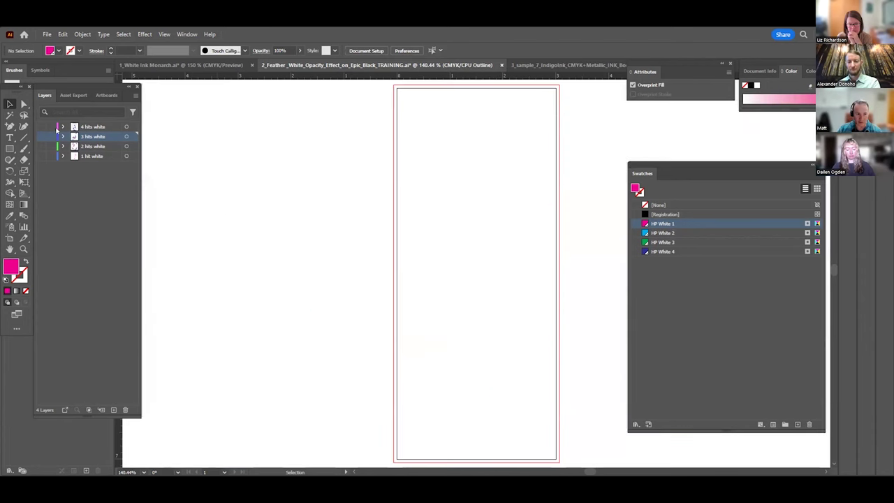
pyautogui.click(41, 127)
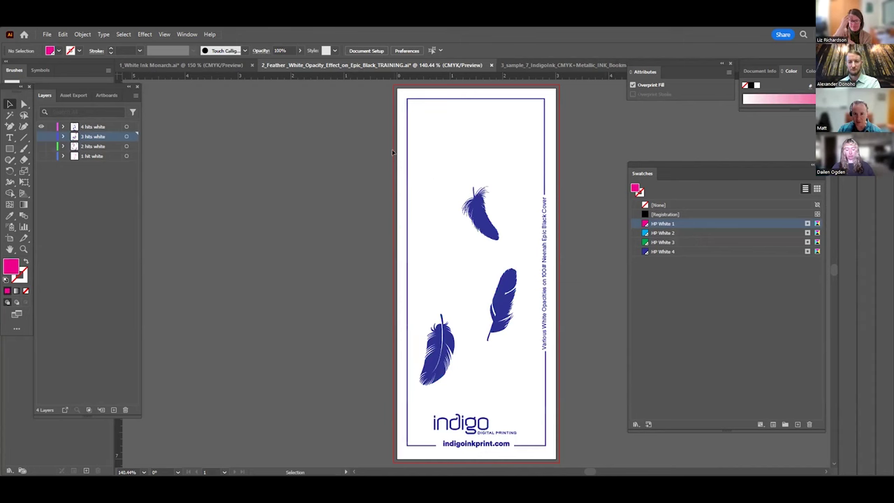
pyautogui.click(408, 249)
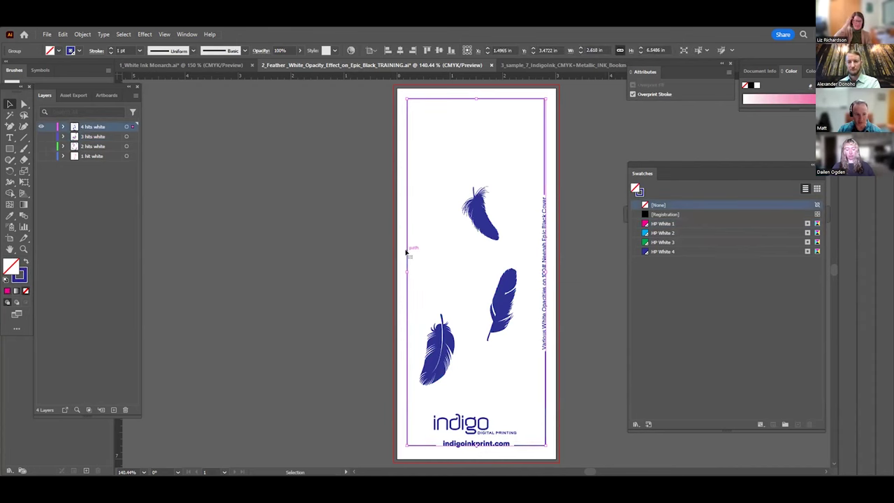
pyautogui.click(23, 277)
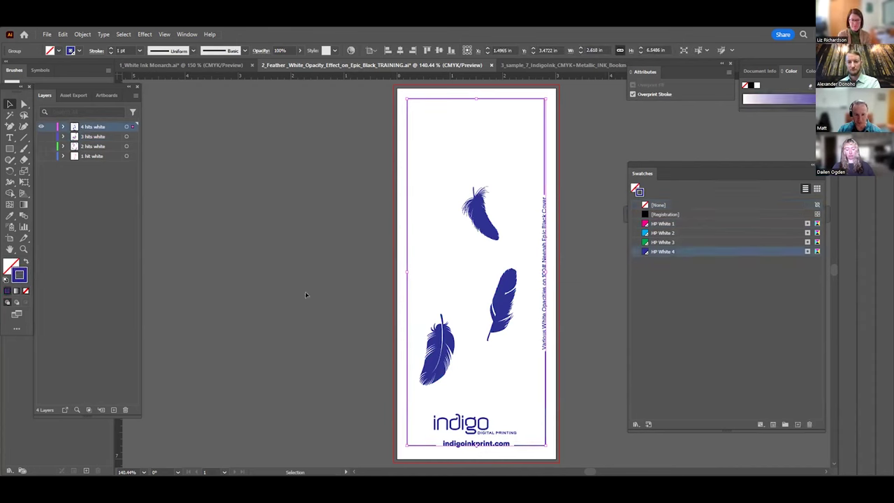
# Step: Select the three feathers on the 4 hits white layer and stack an in-place copy filled with HP White 3
pyautogui.click(475, 222)
pyautogui.click(15, 263)
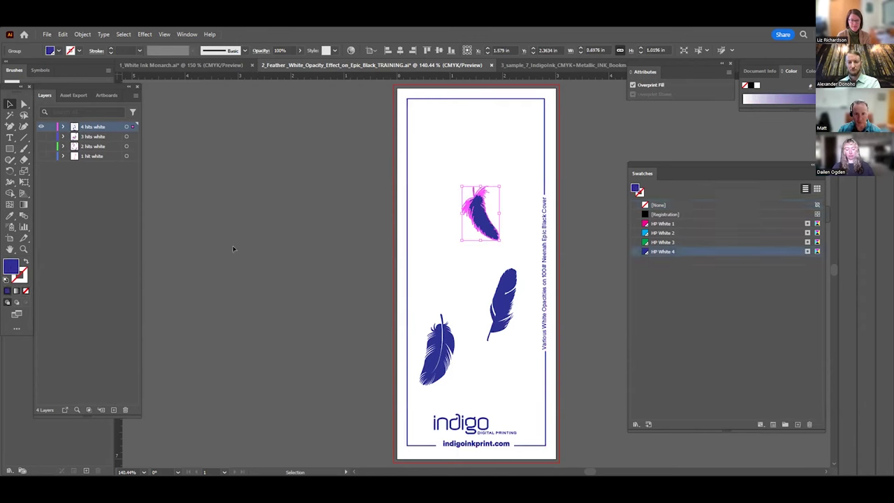
pyautogui.keyDown('shift'); pyautogui.click(503, 307); pyautogui.keyUp('shift')
pyautogui.keyDown('shift'); pyautogui.click(433, 364); pyautogui.keyUp('shift')
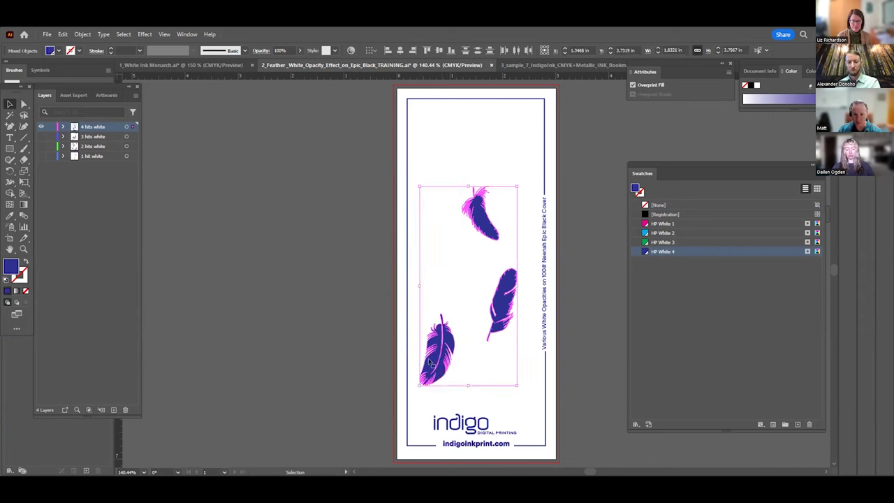
pyautogui.click(329, 314)
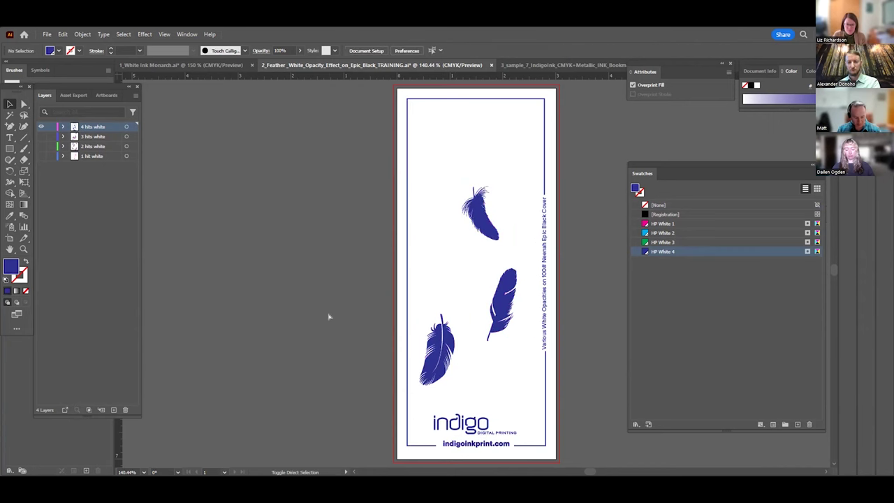
pyautogui.hotkey('ctrl', 'z')
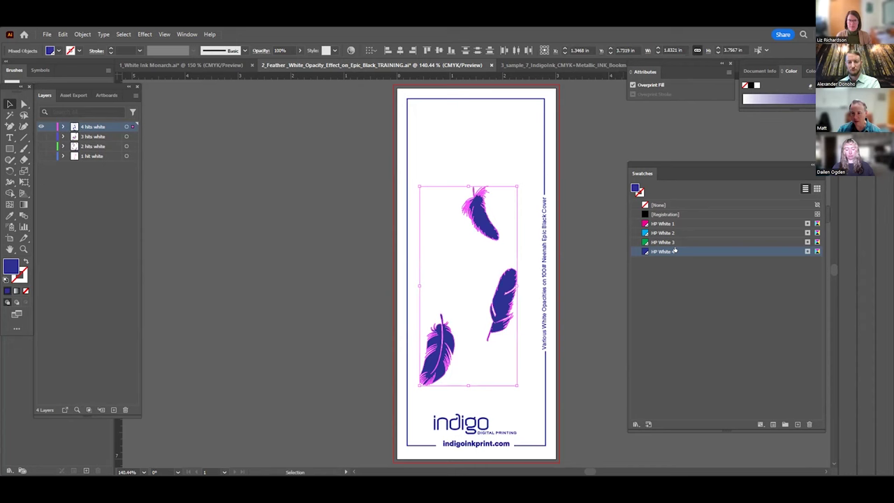
pyautogui.click(661, 242)
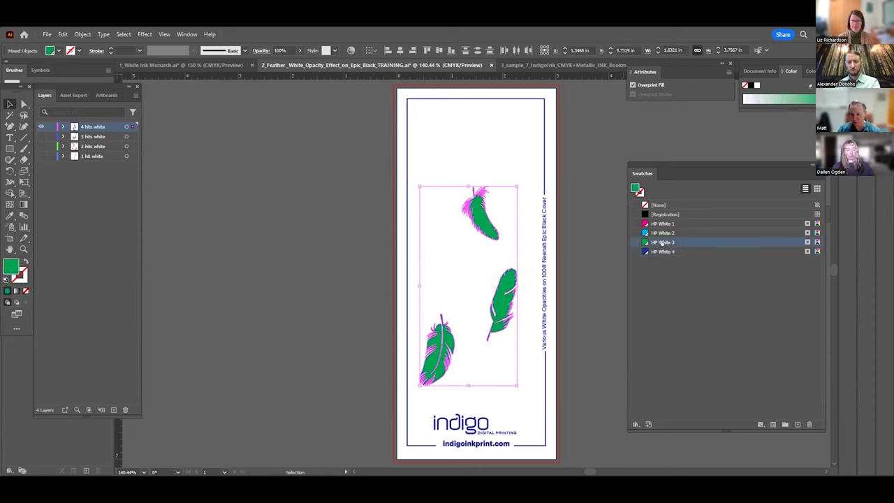
pyautogui.click(329, 260)
# Step: Stack two more in-place copies of the three feathers, one filled with HP White 2 and one with HP White 1
pyautogui.hotkey('ctrl', 'z')
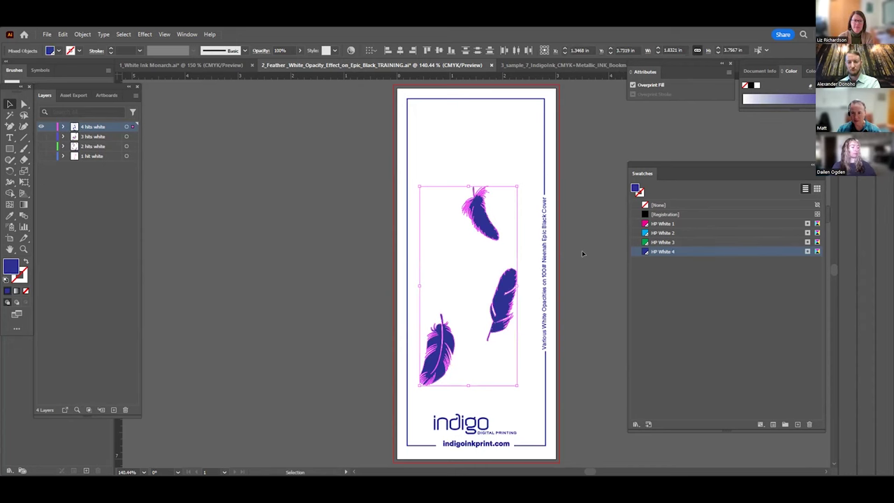
pyautogui.click(667, 233)
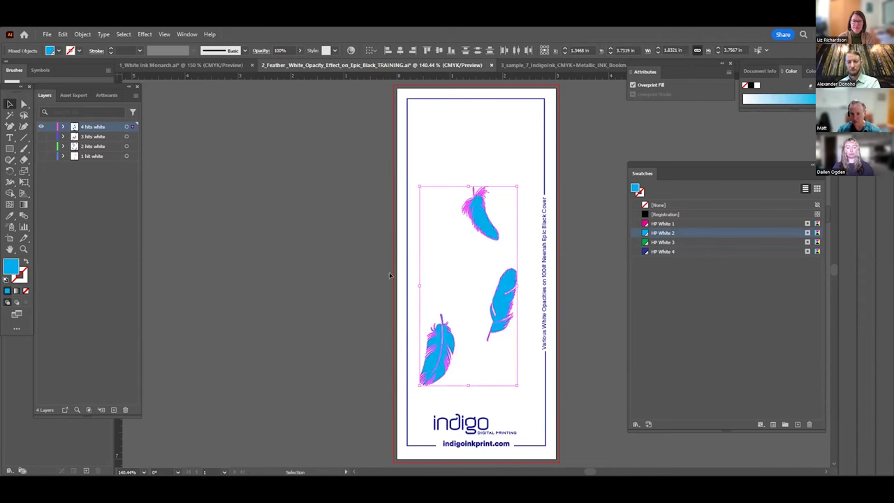
pyautogui.click(340, 278)
pyautogui.hotkey('ctrl', 'z')
pyautogui.click(662, 224)
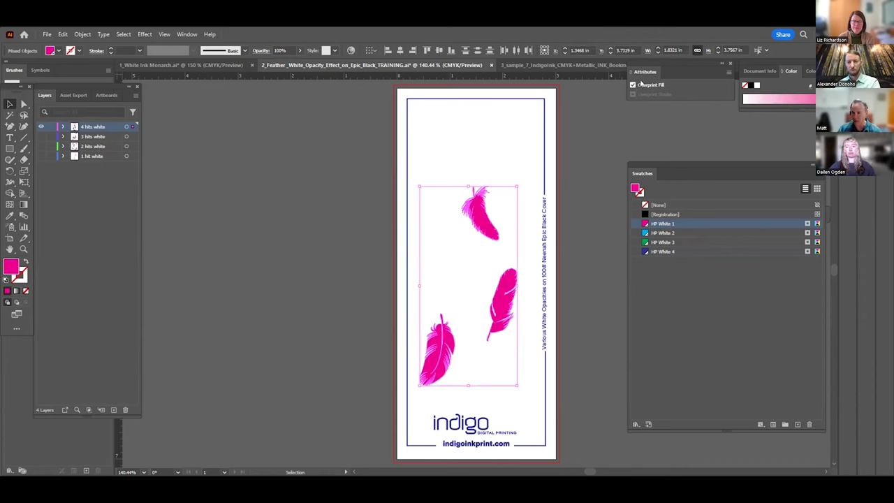
pyautogui.click(568, 189)
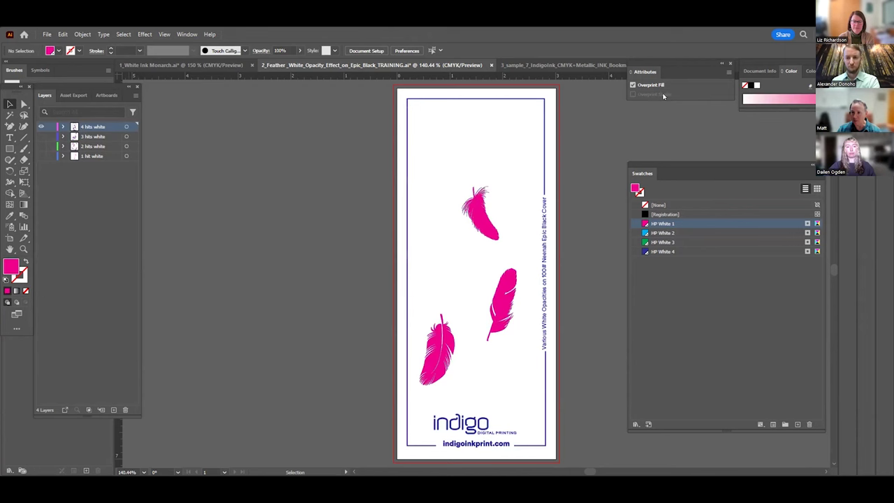
# Step: Spread out the four stacked copies of the uppermost 4 hits feather to show each swatch, and undo the moves
pyautogui.moveTo(479, 222); pyautogui.dragTo(477, 259)
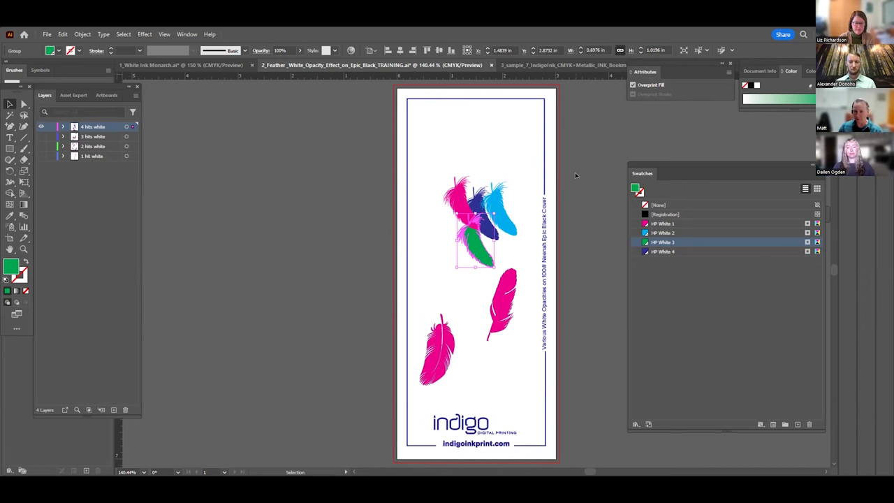
pyautogui.hotkey('ctrl', 'z')
pyautogui.hotkey('ctrl', 'z')
pyautogui.hotkey('ctrl', 'z')
pyautogui.hotkey('ctrl', 'z')
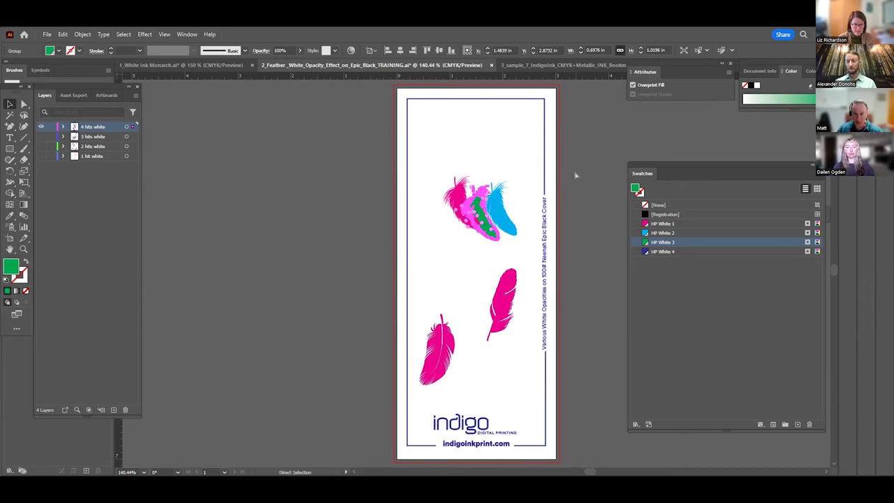
pyautogui.hotkey('ctrl', 'z')
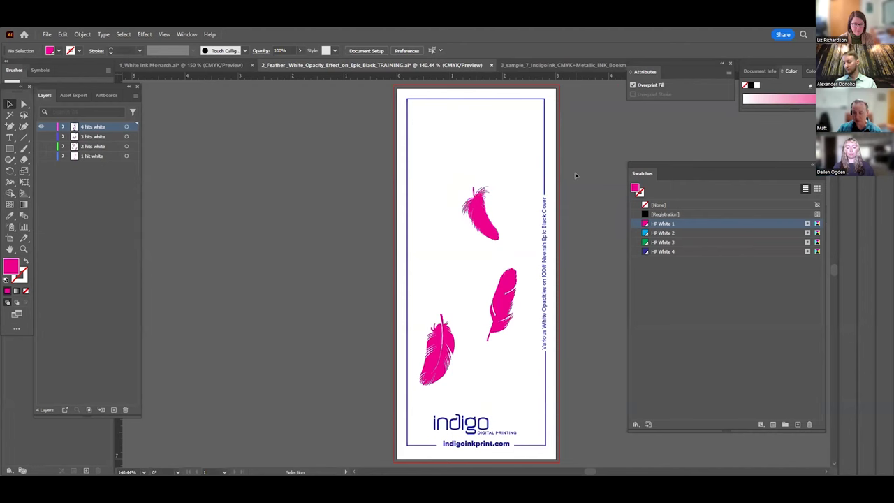
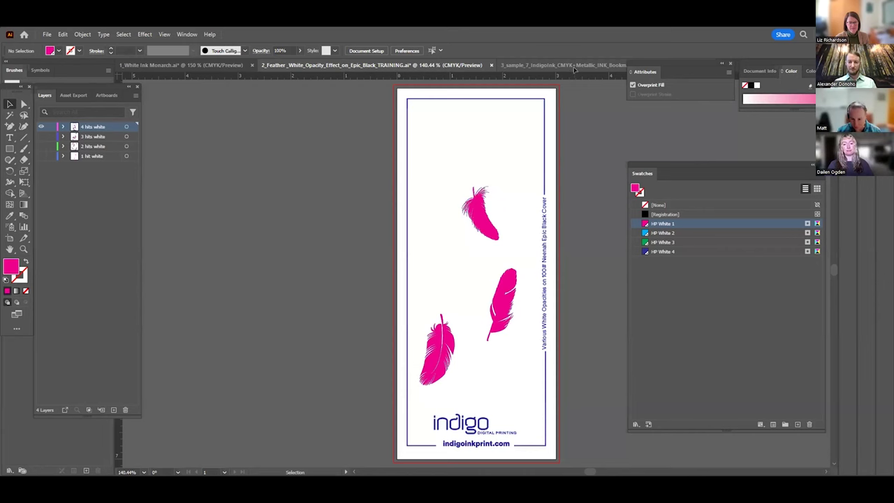
# Step: Switch to the CMYK+Metallic bookmark document and examine its WHITE and Metallic layers and the metallic feather's swatch
pyautogui.click(574, 66)
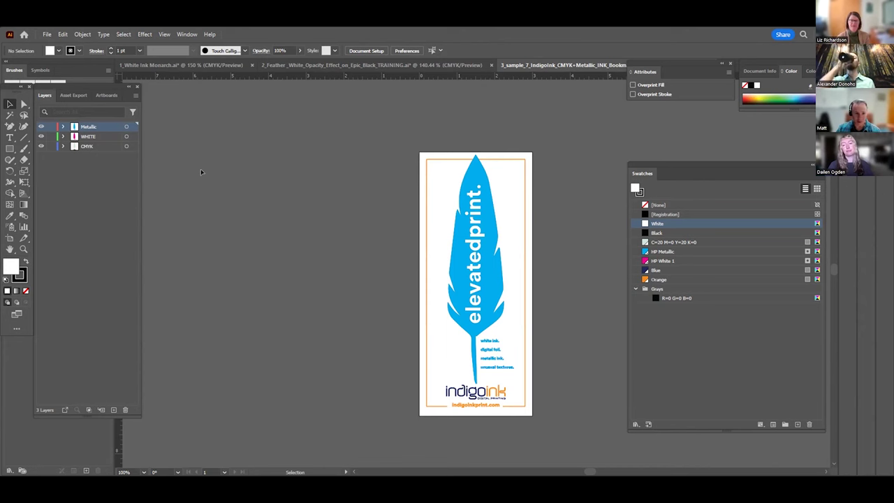
pyautogui.click(41, 128)
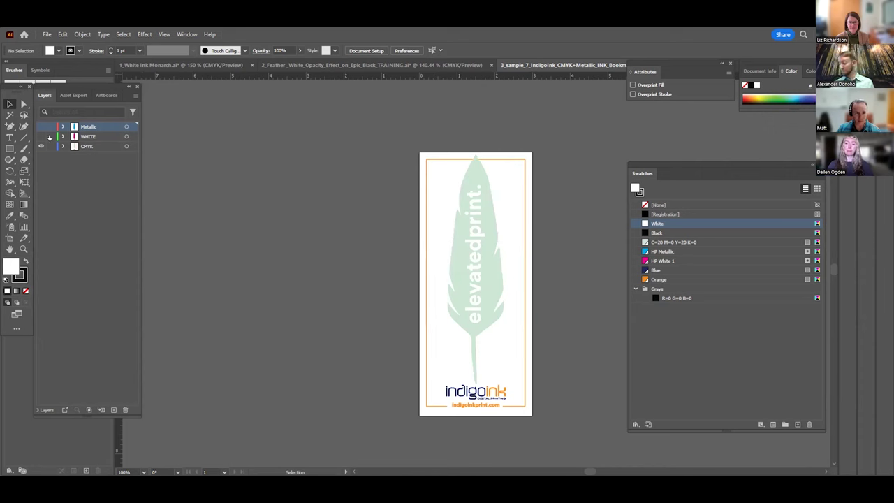
pyautogui.click(42, 137)
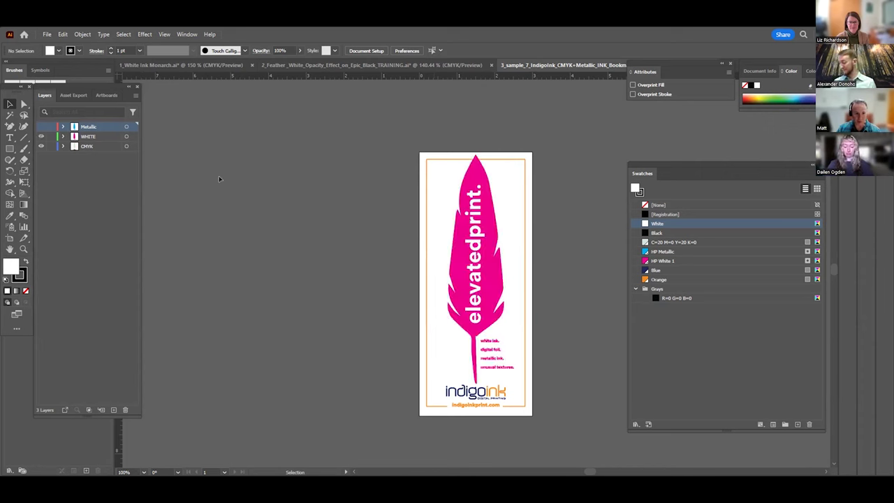
pyautogui.click(41, 127)
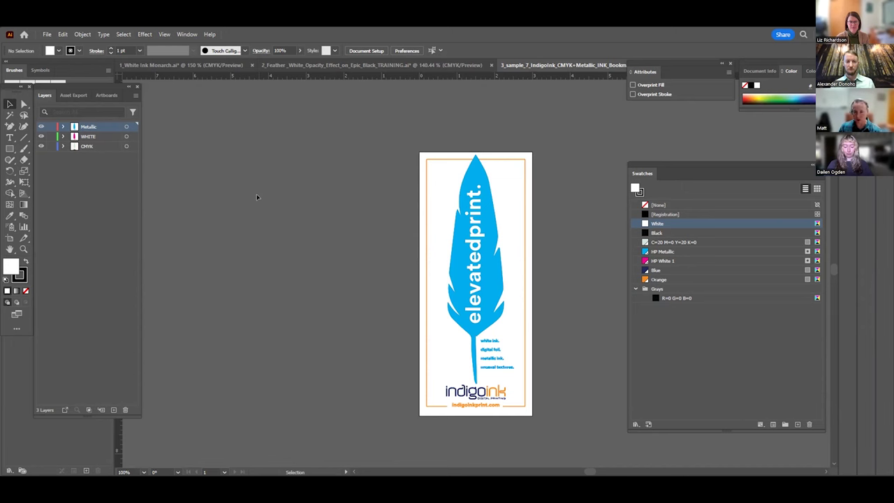
pyautogui.click(492, 285)
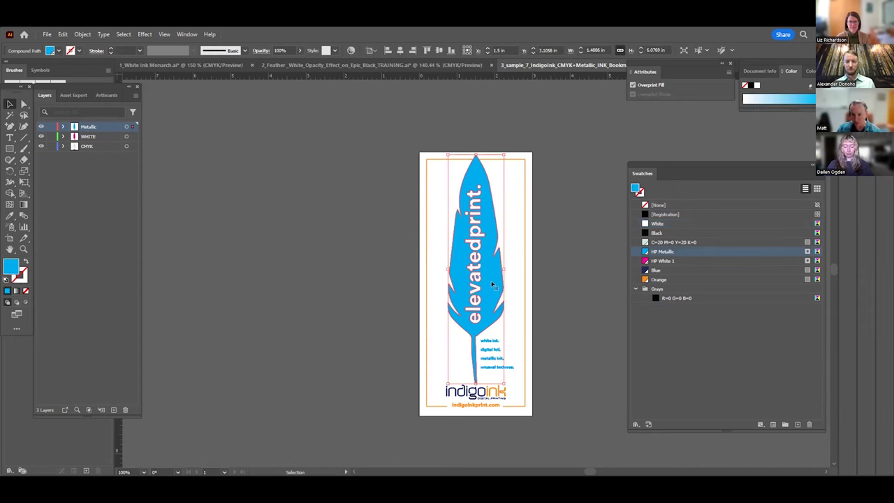
pyautogui.click(360, 272)
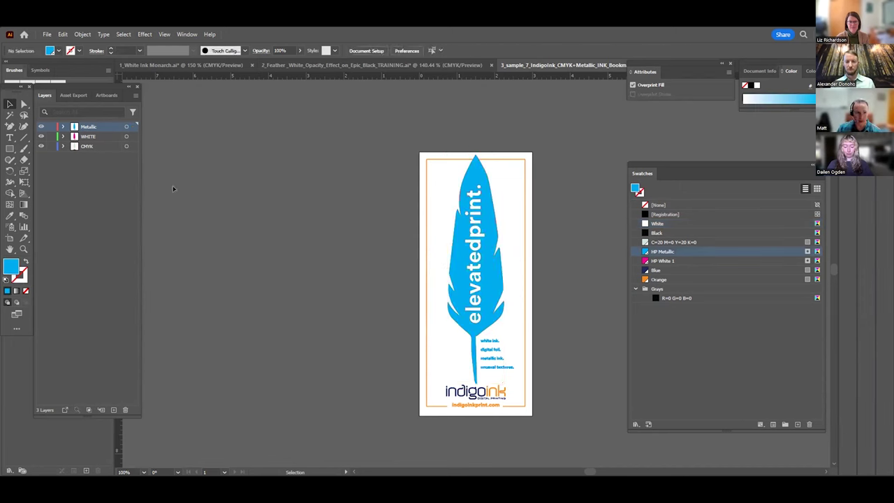
# Step: Hide the Metallic layer to expose the WHITE layer's feather, move that feather aside, and undo the move
pyautogui.click(40, 126)
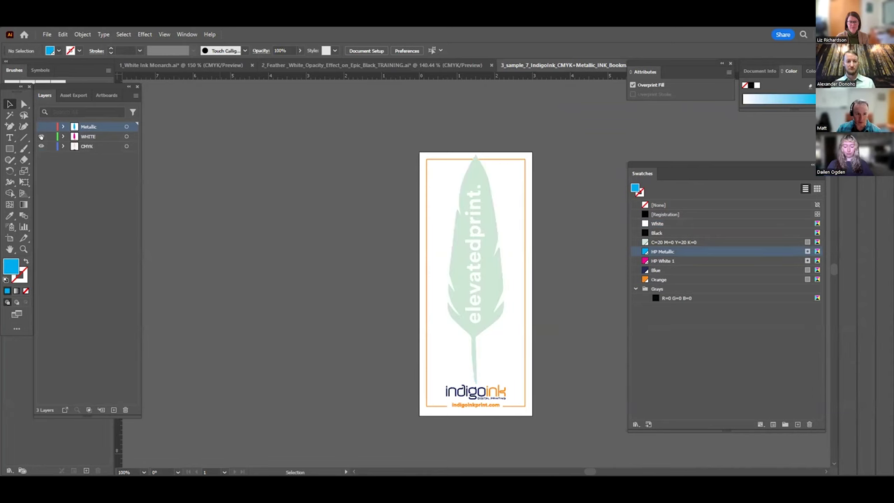
pyautogui.click(41, 136)
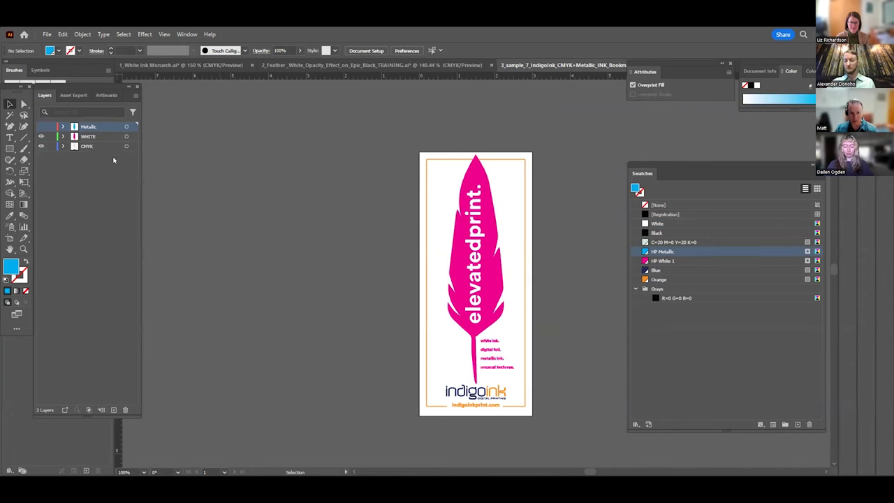
pyautogui.moveTo(461, 267); pyautogui.dragTo(429, 263)
pyautogui.hotkey('ctrl', 'z')
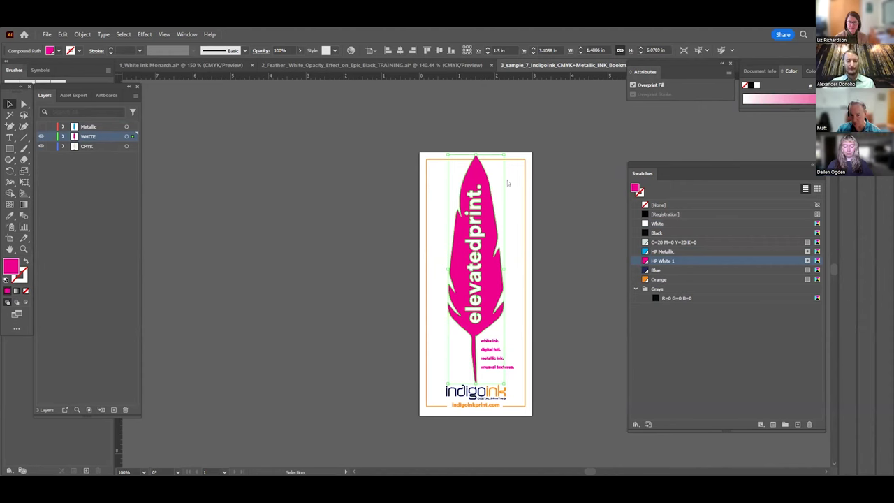
# Step: Inspect the HP White 1 swatch's name, color type and CMYK values without editing it
pyautogui.doubleClick(663, 261)
pyautogui.click(488, 169)
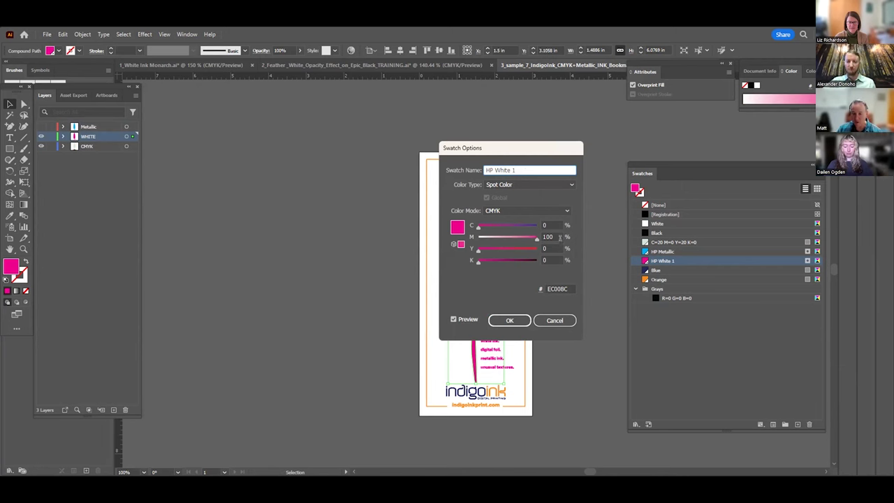
pyautogui.click(555, 320)
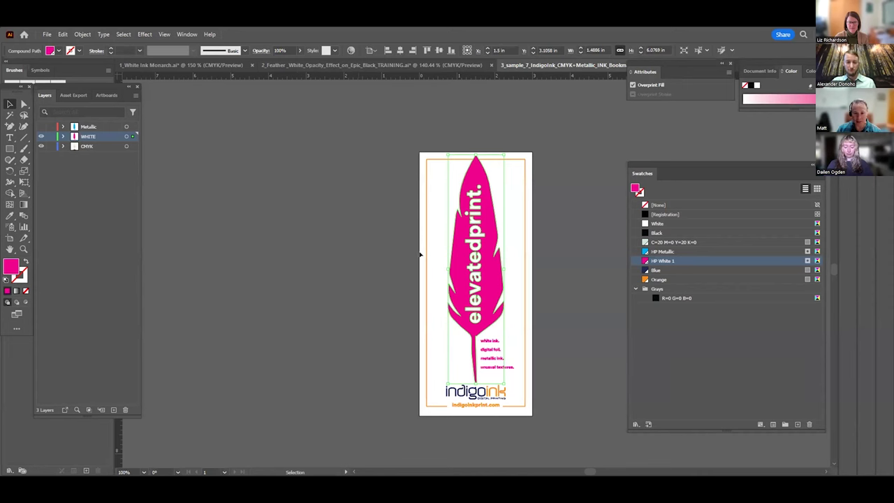
# Step: Show the Metallic layer in place of WHITE, select its feather, and inspect the HP Metallic swatch's name and options
pyautogui.click(41, 136)
pyautogui.click(40, 126)
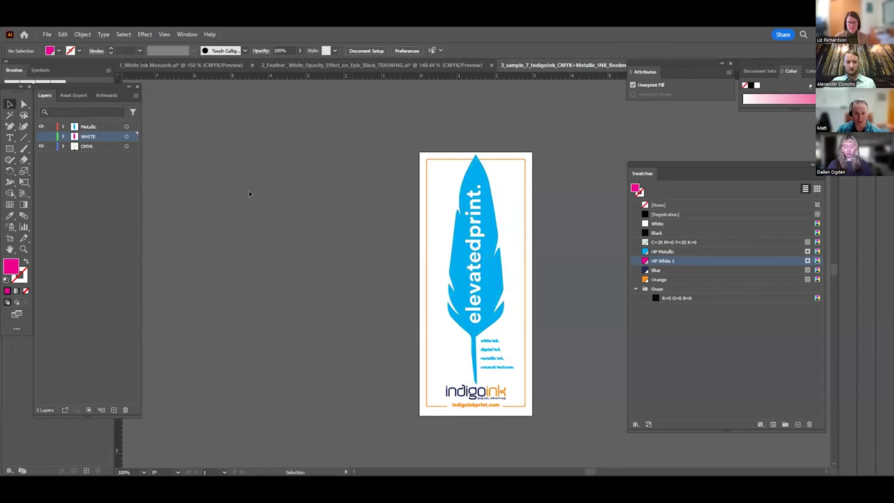
pyautogui.click(463, 264)
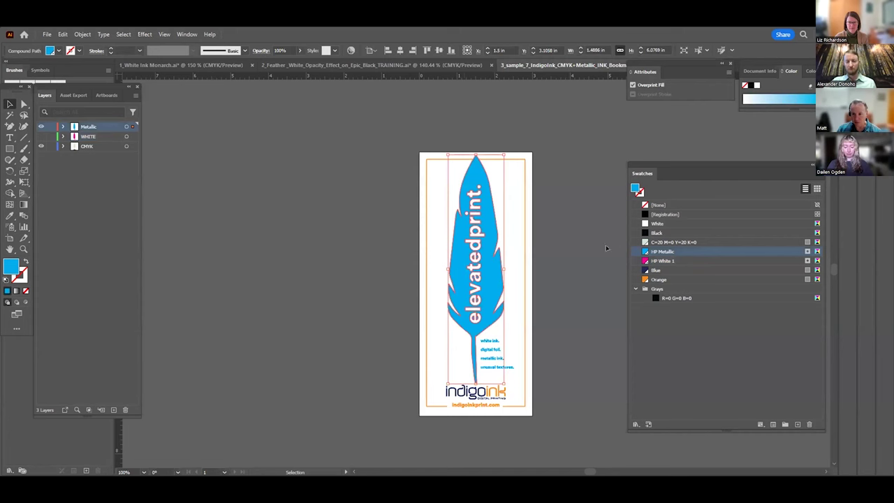
pyautogui.doubleClick(644, 253)
pyautogui.hotkey('ctrl', 'shift', 'Left')
pyautogui.hotkey('ctrl', 'shift', 'Left')
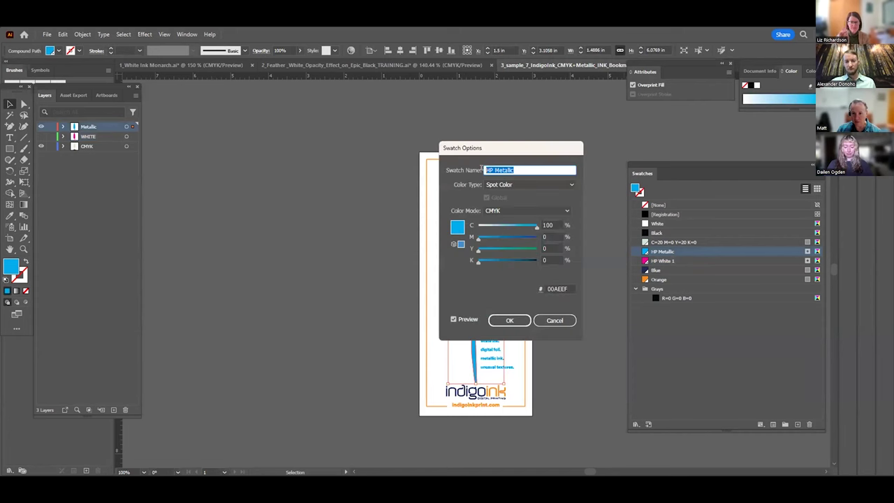
pyautogui.click(559, 320)
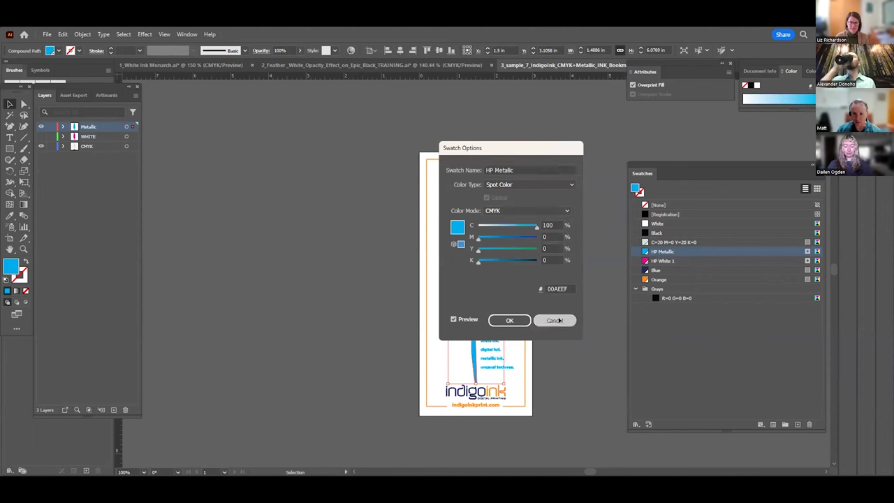
# Step: Deselect the metallic feather and hide the WHITE layer, keeping the Metallic and CMYK layers shown
pyautogui.click(591, 131)
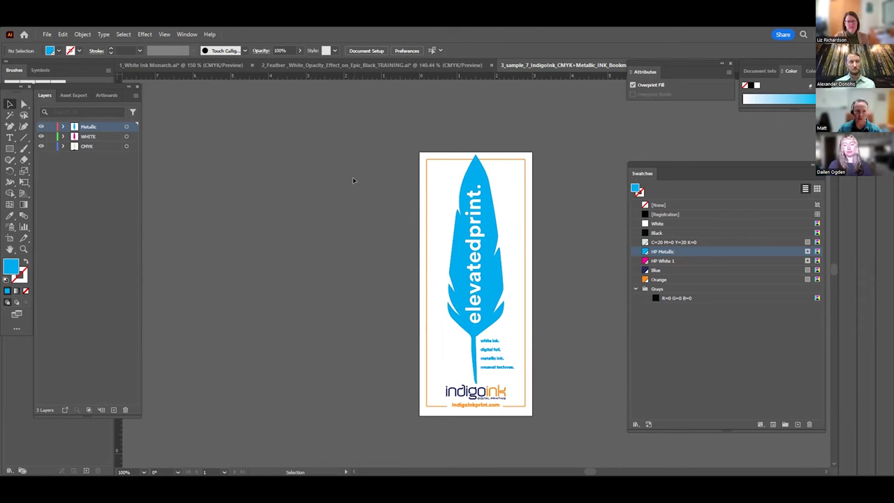
pyautogui.click(40, 135)
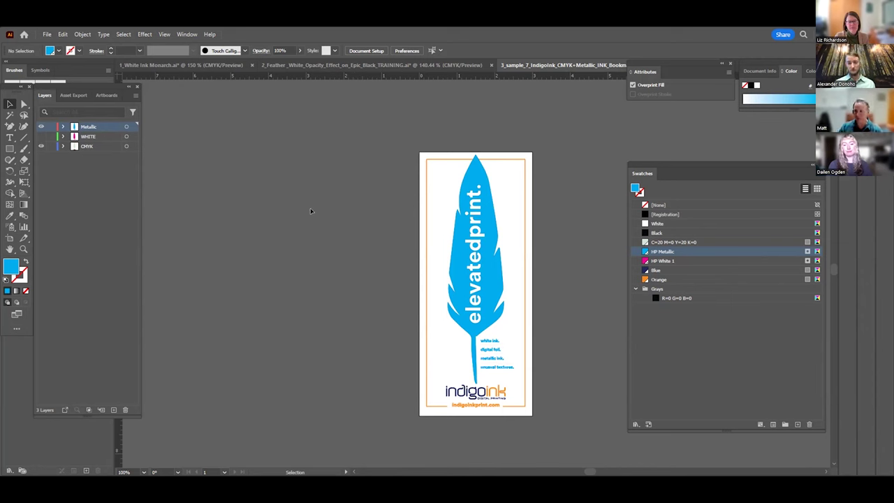